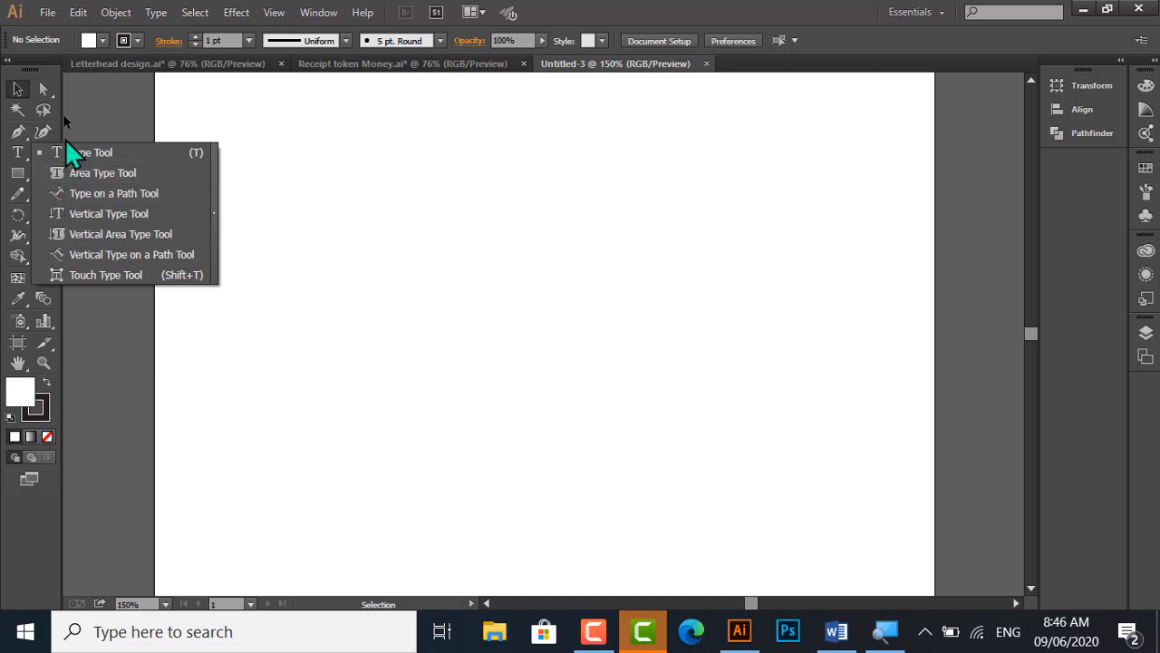
Draw a rectangle near the middle of the page and a five-pointed star to the left of it
{"action": "left_click", "coordinate": [65, 138]}
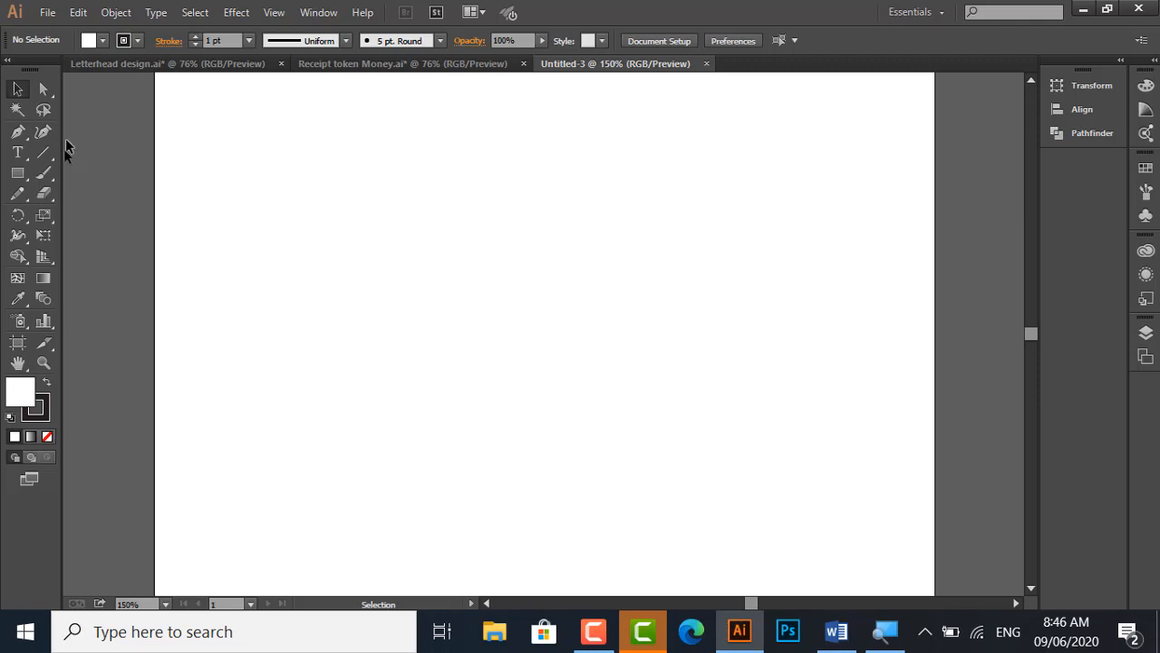
{"action": "left_click", "coordinate": [25, 177]}
{"action": "left_click_drag", "start_coordinate": [517, 230], "coordinate": [675, 377]}
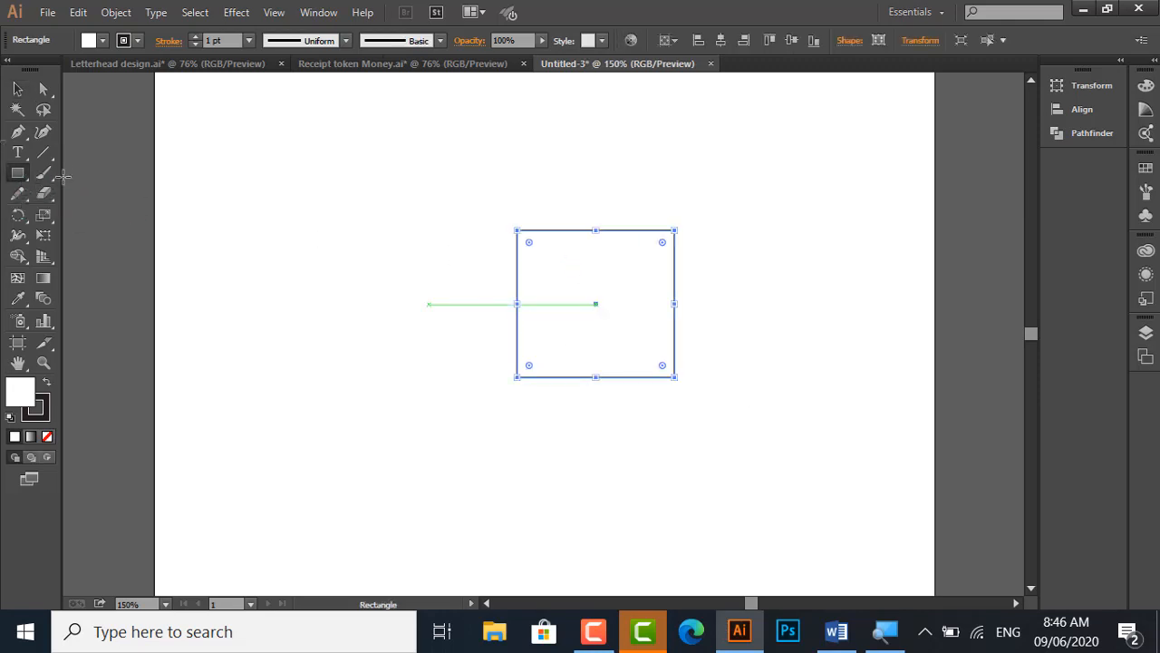
{"action": "left_click_drag", "start_coordinate": [19, 176], "coordinate": [82, 253]}
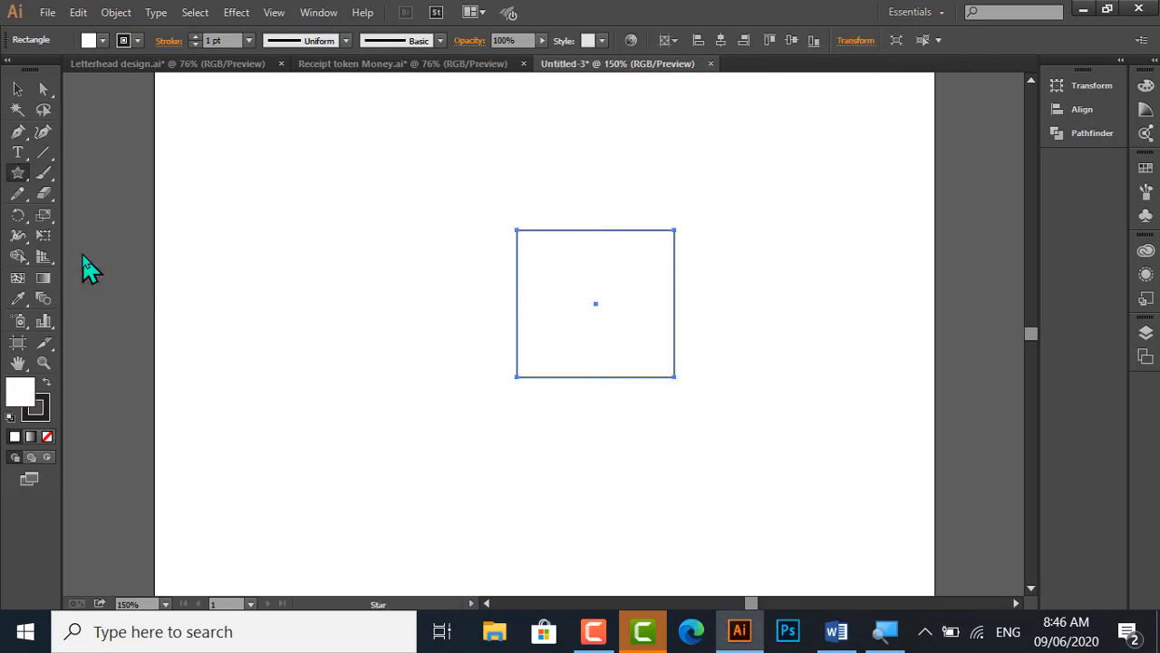
{"action": "left_click_drag", "start_coordinate": [257, 233], "coordinate": [329, 282]}
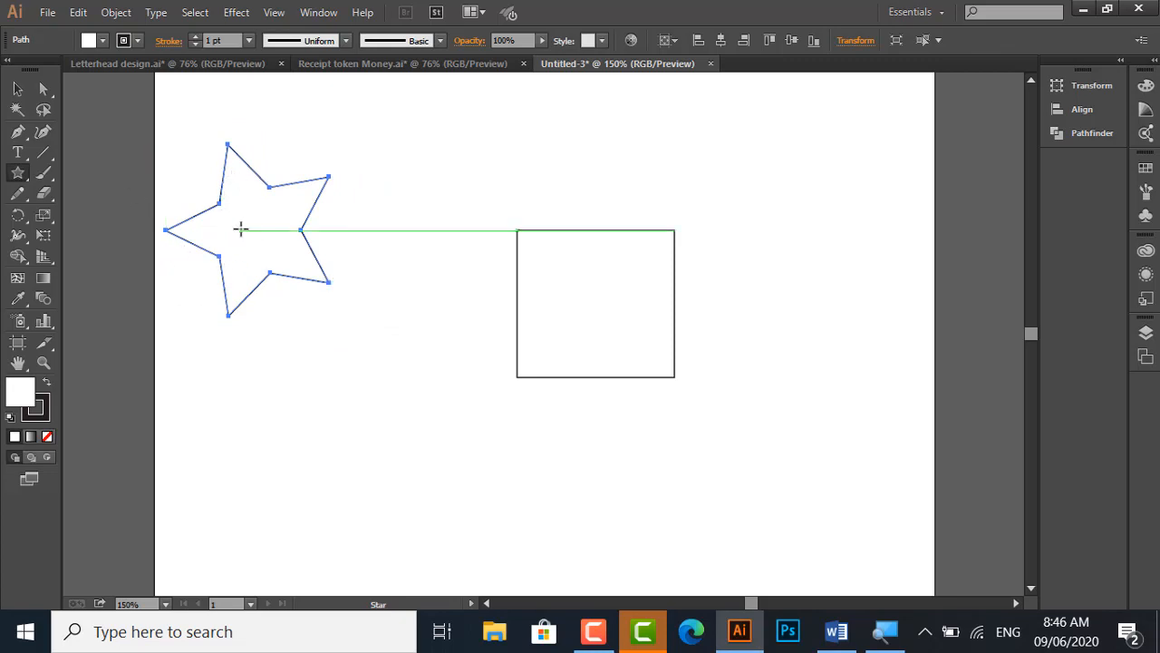
Convert the star to an area type shape and paste the copied "Video provides a powerful way" text inside it
{"action": "left_click", "coordinate": [18, 152]}
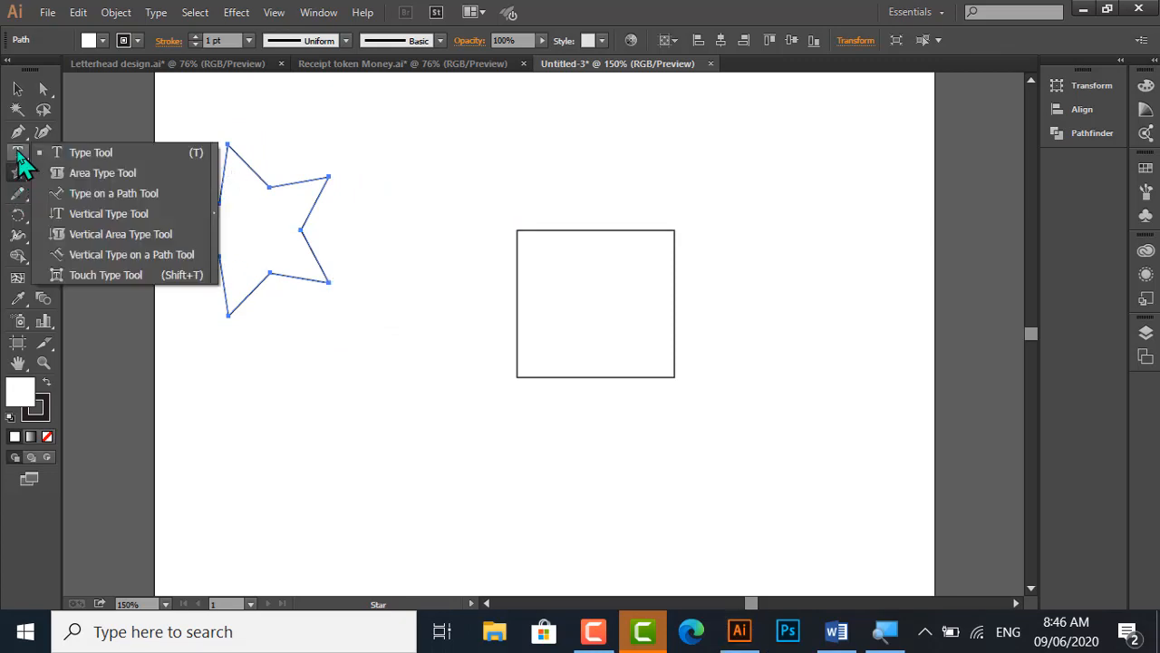
{"action": "left_click", "coordinate": [113, 173]}
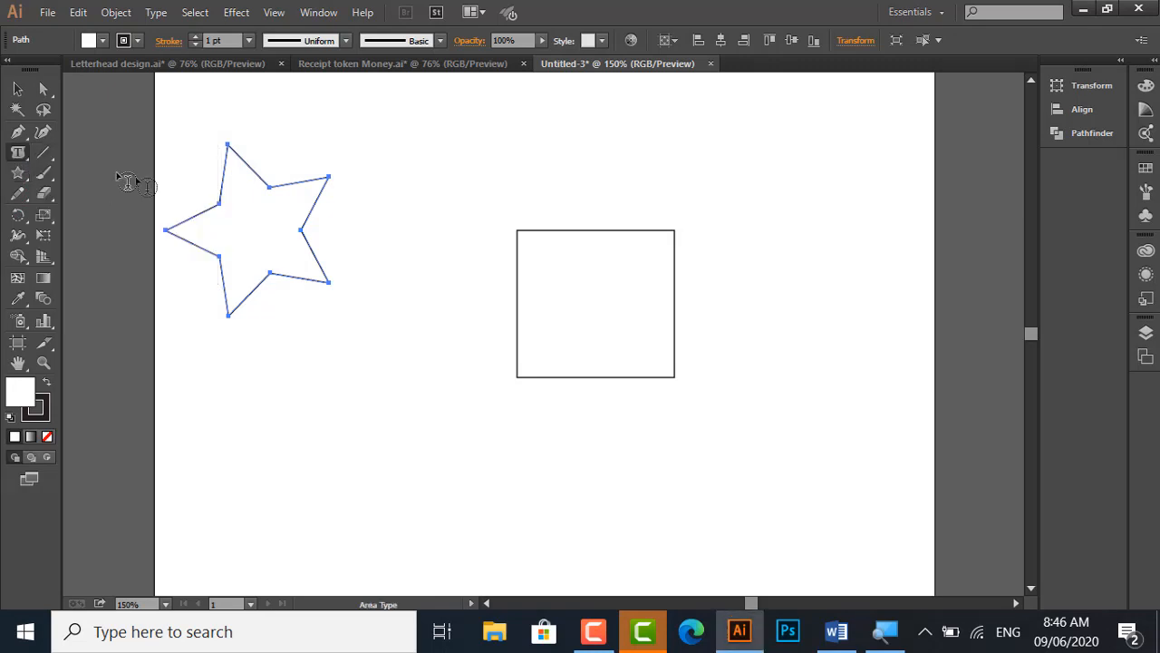
{"action": "left_click", "coordinate": [234, 193]}
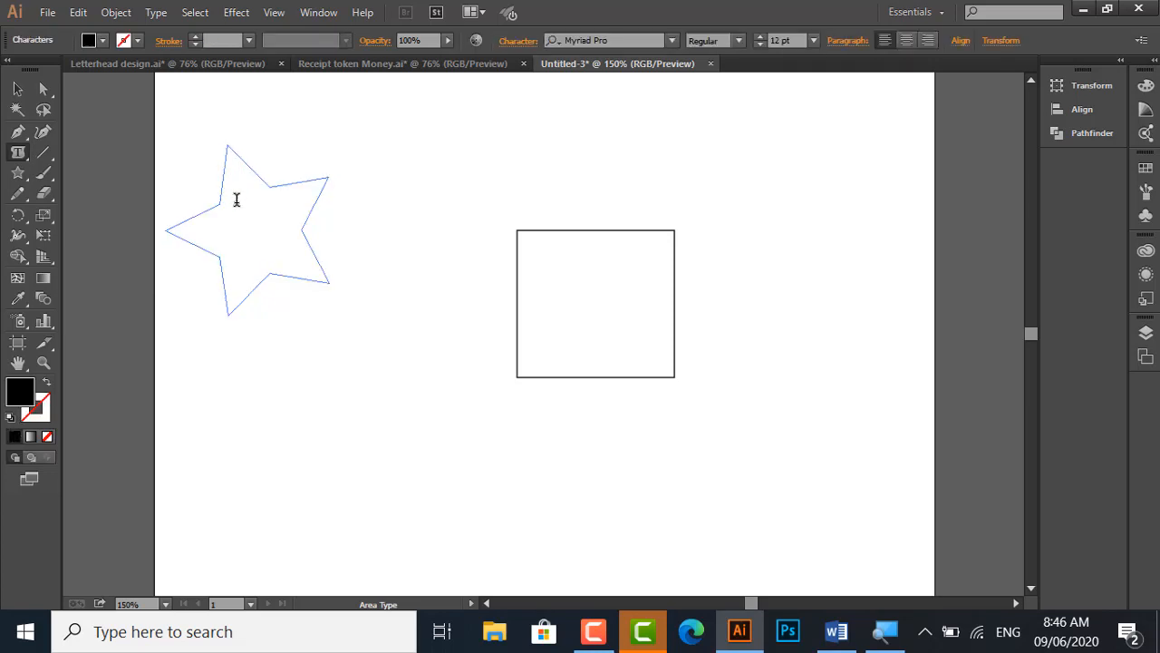
{"action": "key", "text": "Escape"}
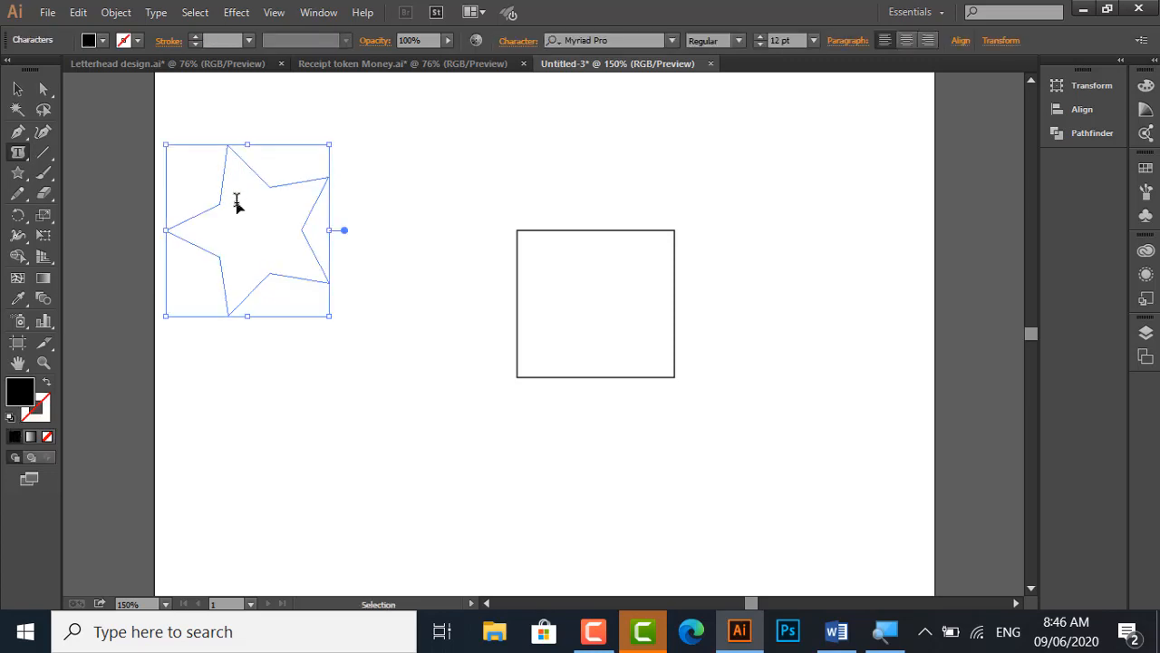
{"action": "key", "text": "ctrl+v"}
{"action": "left_click", "coordinate": [237, 201], "text": "ctrl"}
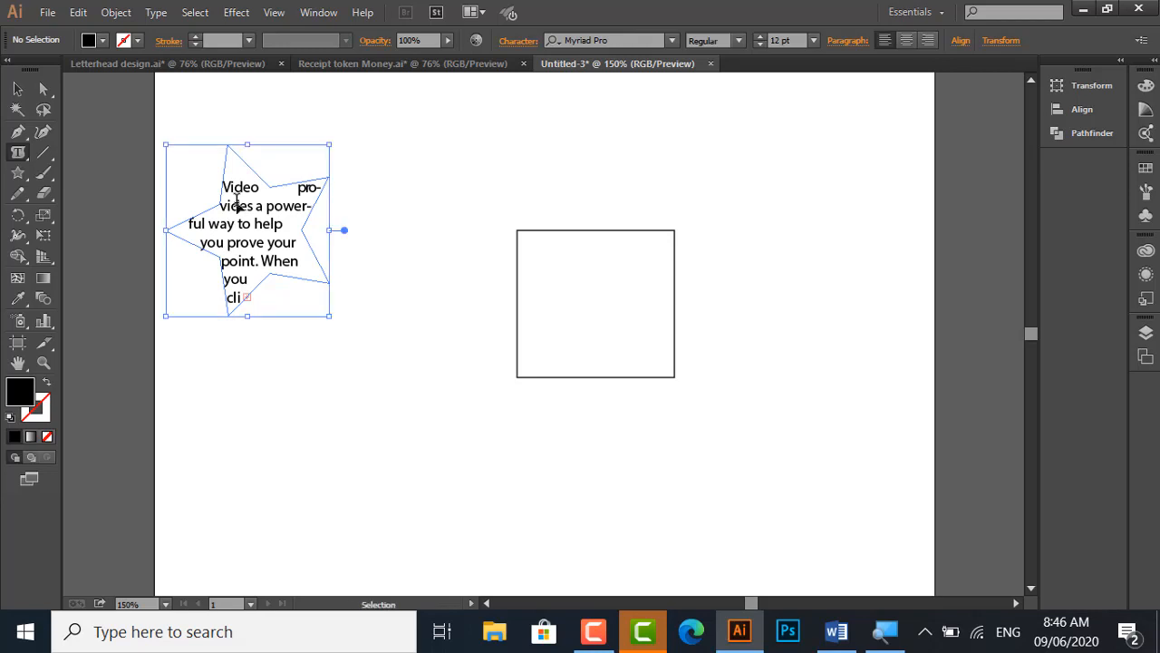
Reduce all the text in the star to 4 pt and deselect it
{"action": "key", "text": "ctrl+a"}
{"action": "key", "text": "ctrl+shift+comma"}
{"action": "key", "text": "ctrl+shift+comma"}
{"action": "key", "text": "ctrl+shift+comma"}
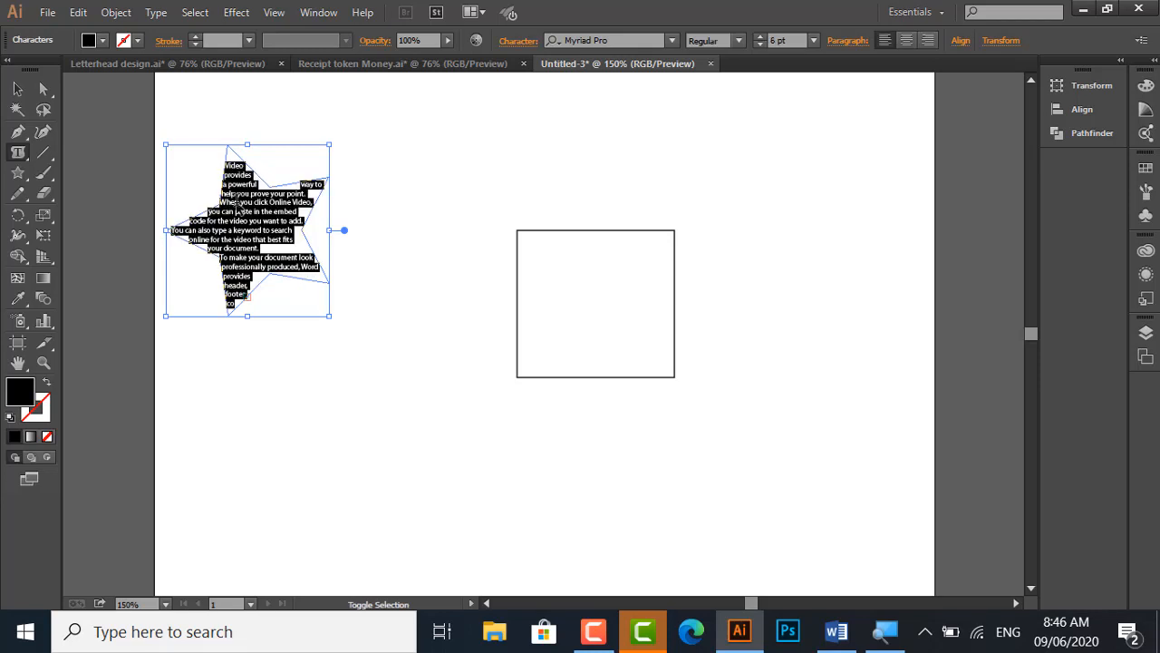
{"action": "key", "text": "ctrl+shift+comma"}
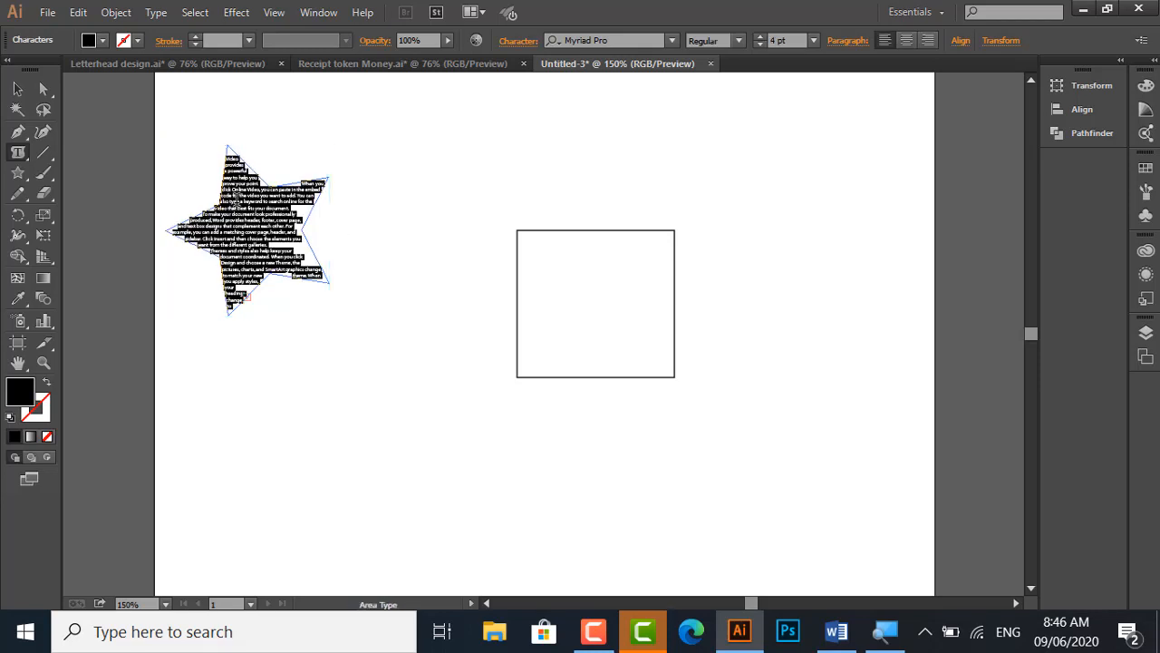
{"action": "left_click", "coordinate": [18, 88]}
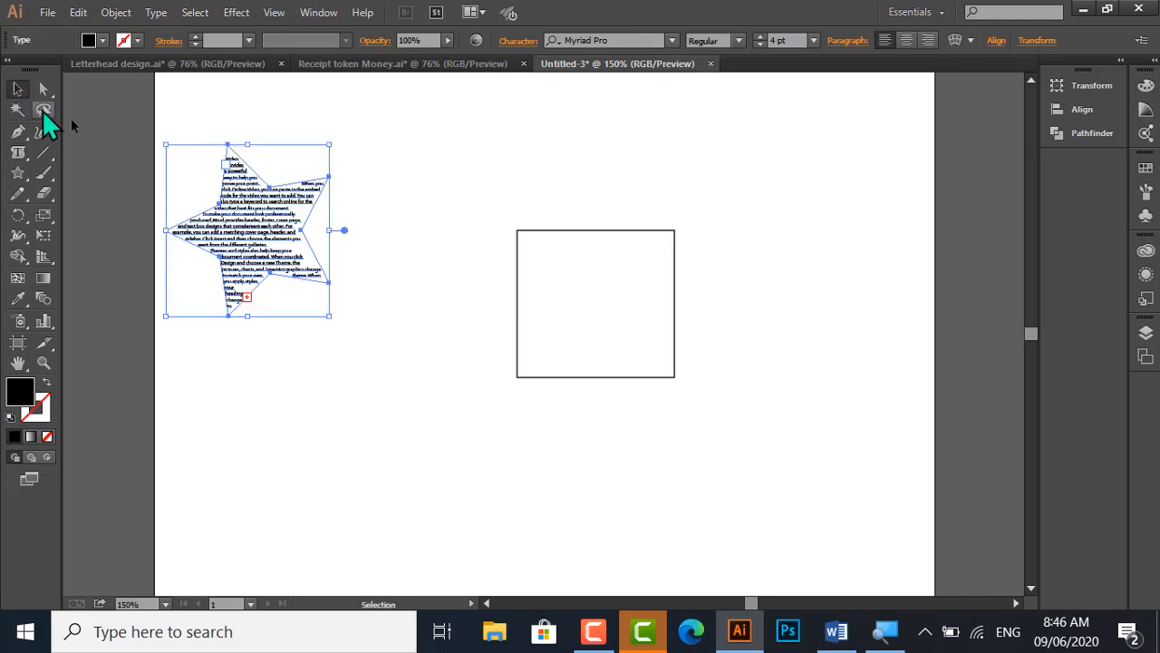
{"action": "left_click", "coordinate": [87, 130]}
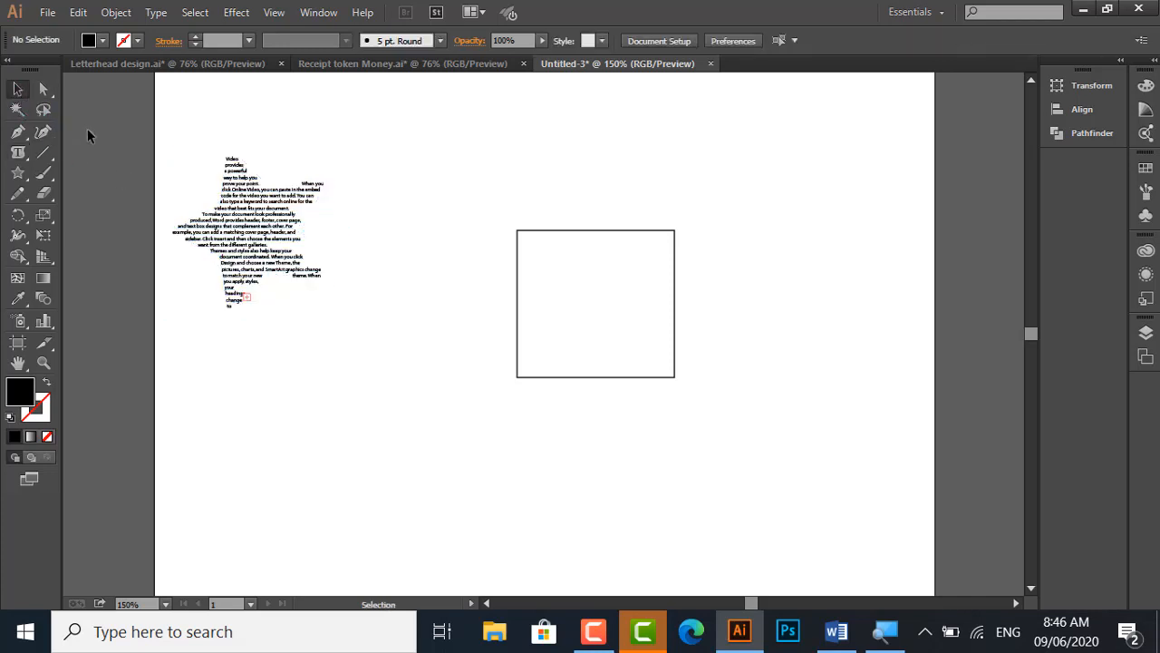
Justify the star's text with the last line aligned center
{"action": "left_click", "coordinate": [255, 235]}
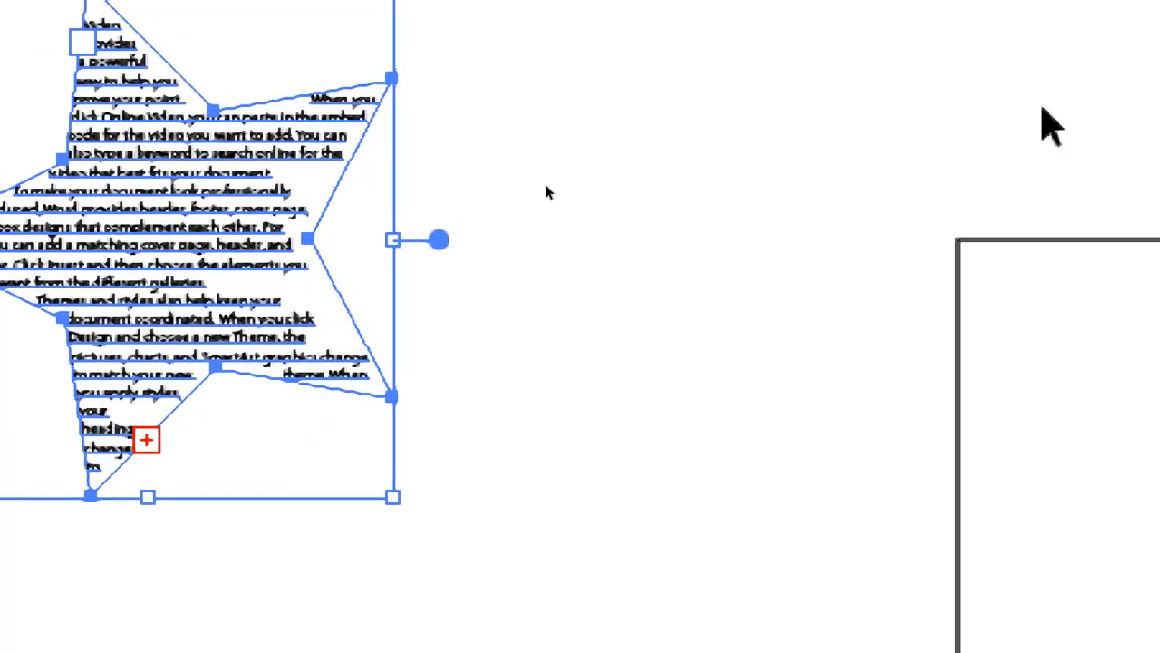
{"action": "left_click", "coordinate": [757, 152]}
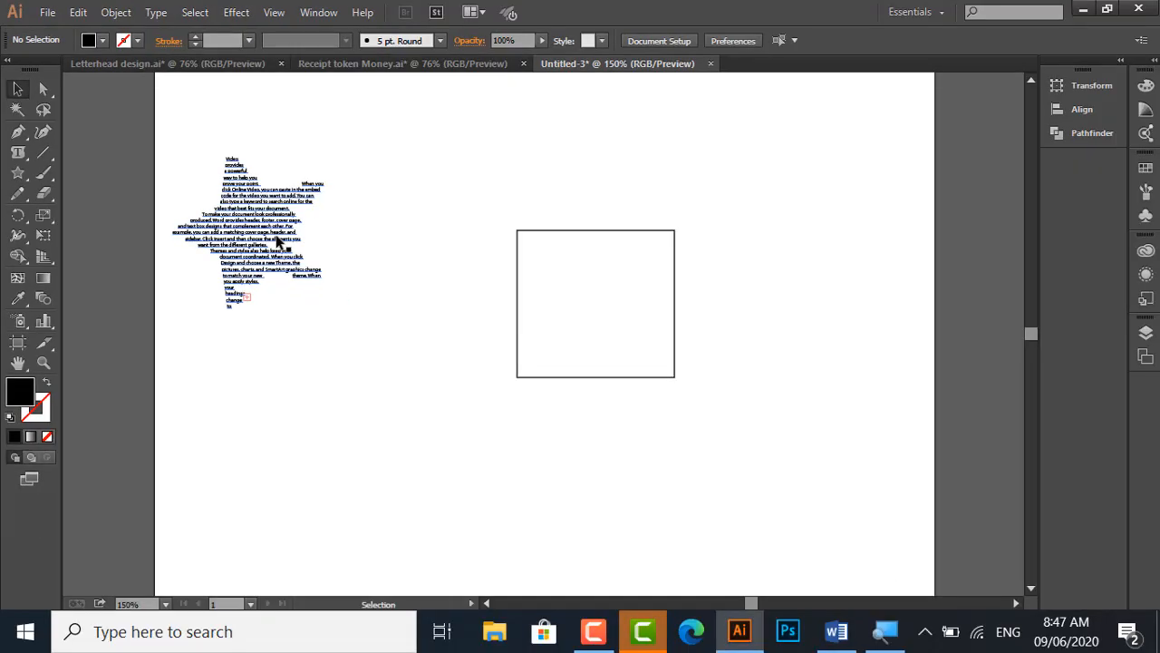
{"action": "left_click", "coordinate": [278, 241]}
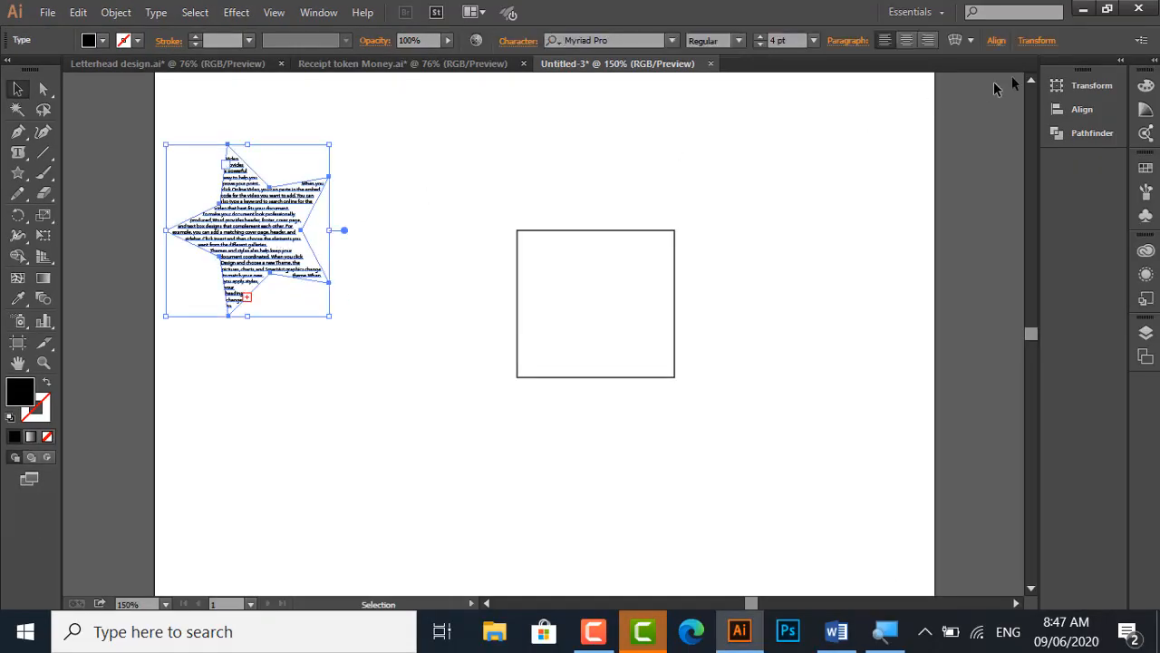
{"action": "left_click", "coordinate": [997, 42]}
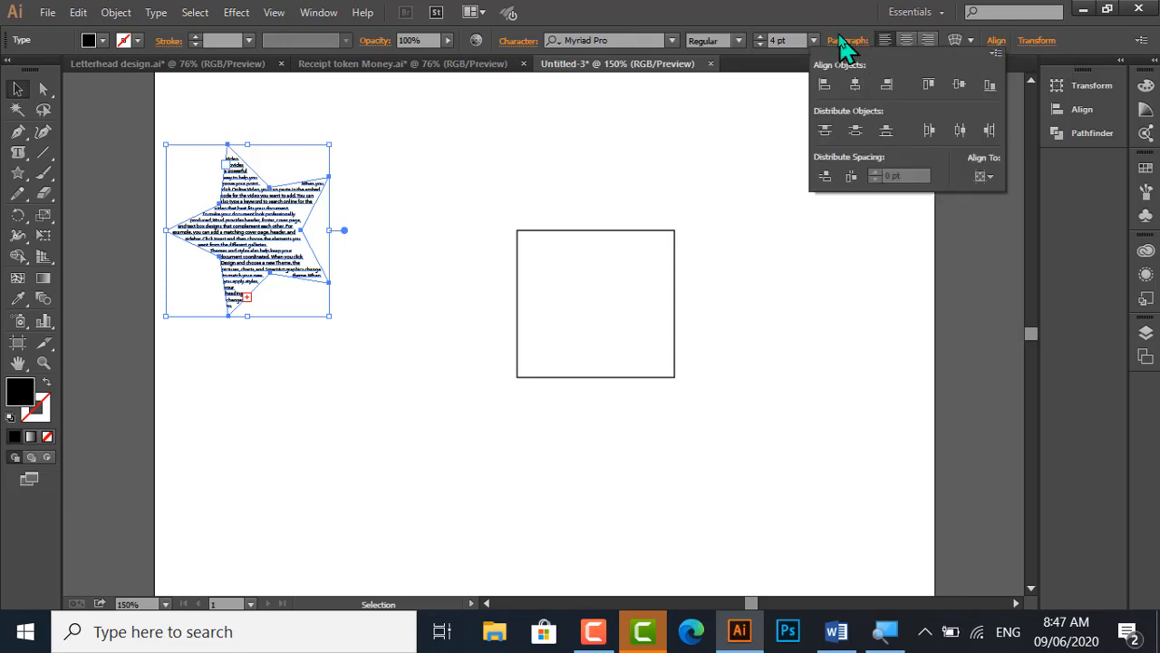
{"action": "left_click", "coordinate": [840, 41]}
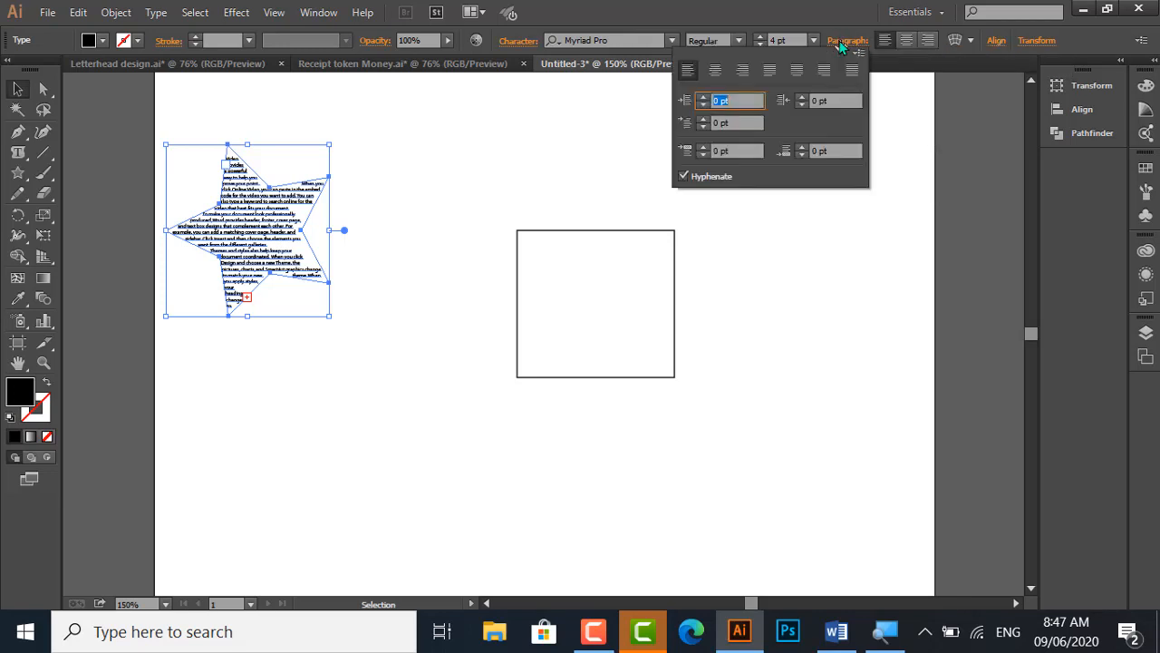
{"action": "left_click", "coordinate": [798, 71]}
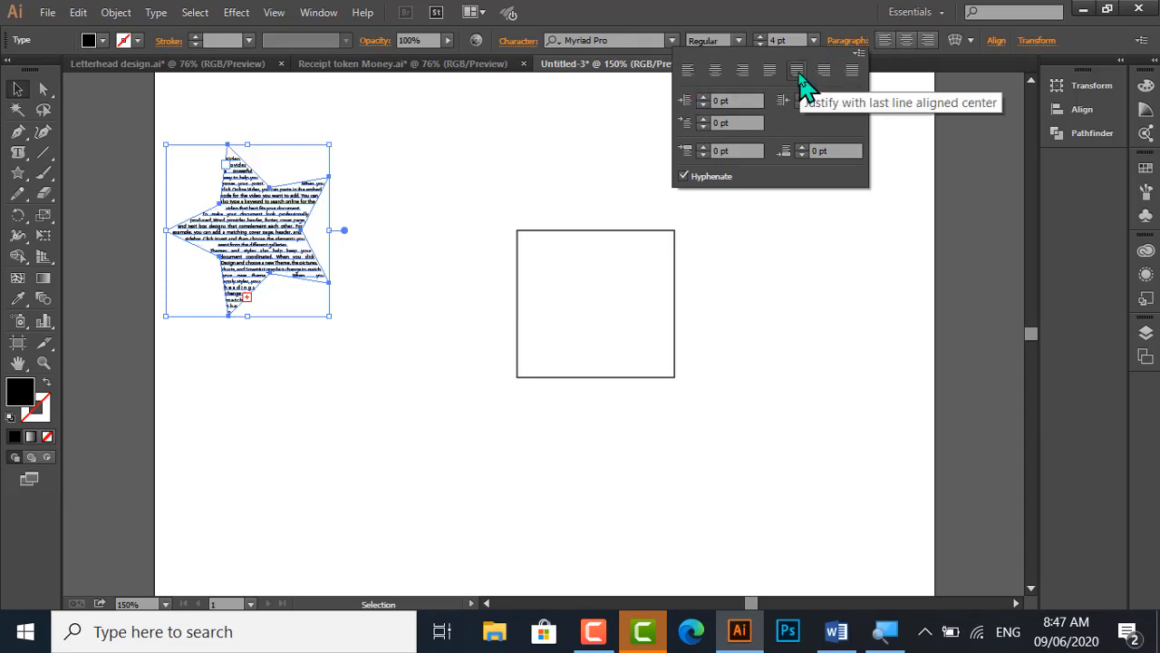
Try the left, center and right alignments and the justify options with last line left and center on the star's text
{"action": "left_click", "coordinate": [716, 71]}
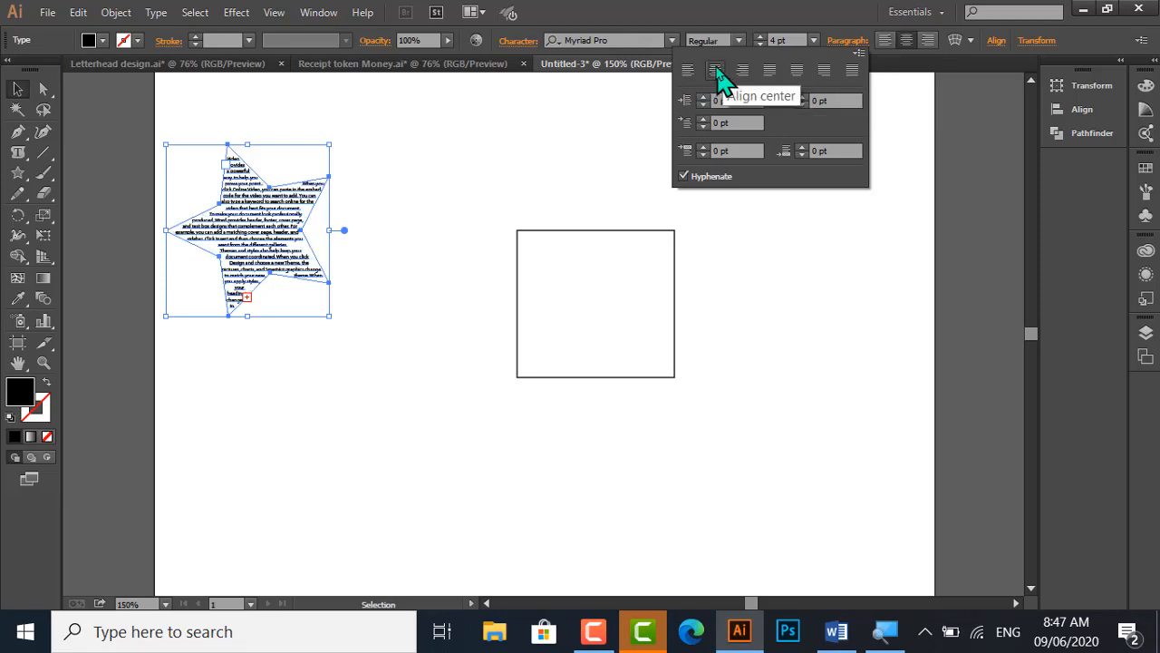
{"action": "left_click", "coordinate": [798, 72]}
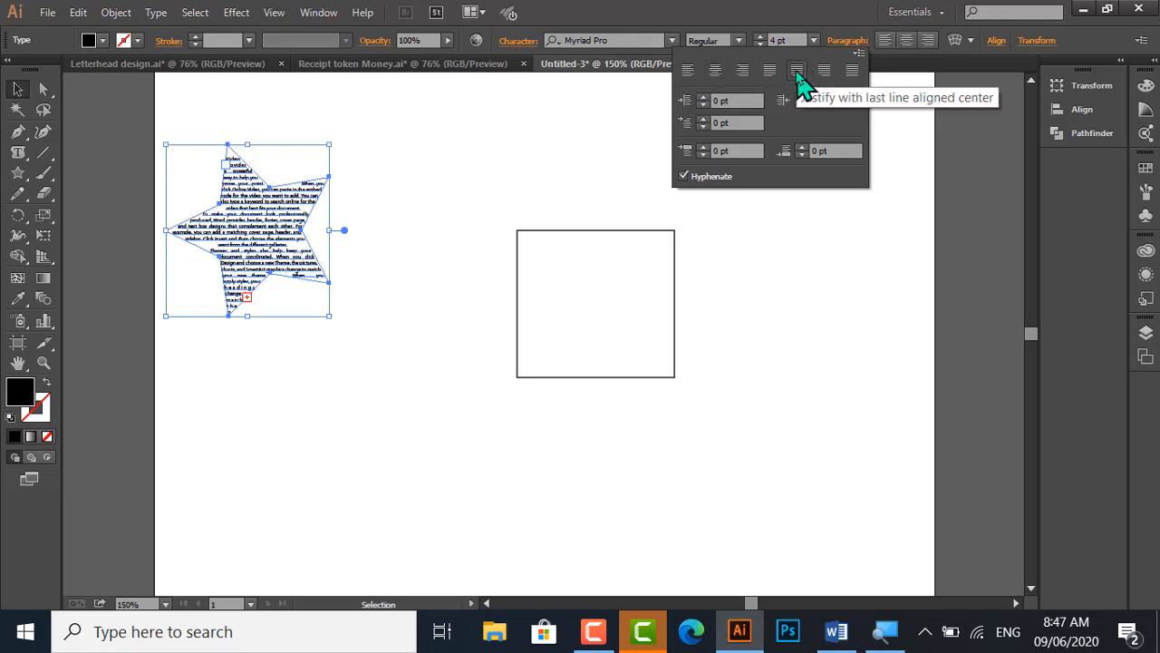
{"action": "left_click", "coordinate": [745, 78]}
{"action": "left_click", "coordinate": [689, 72]}
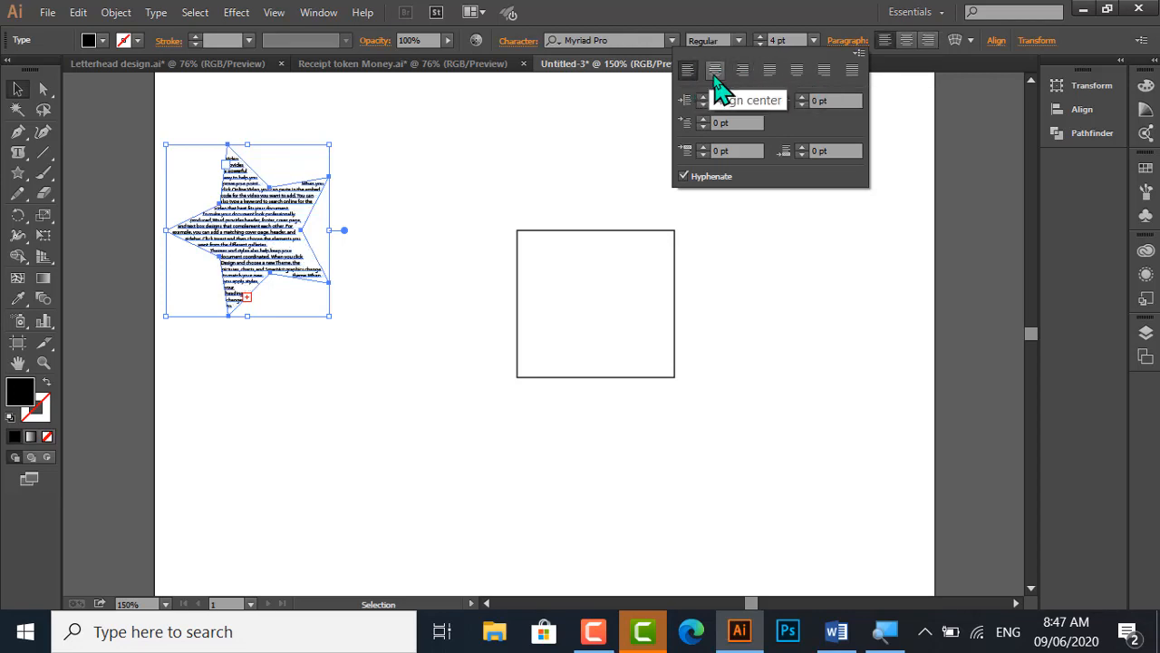
{"action": "left_click", "coordinate": [715, 73]}
{"action": "left_click", "coordinate": [747, 76]}
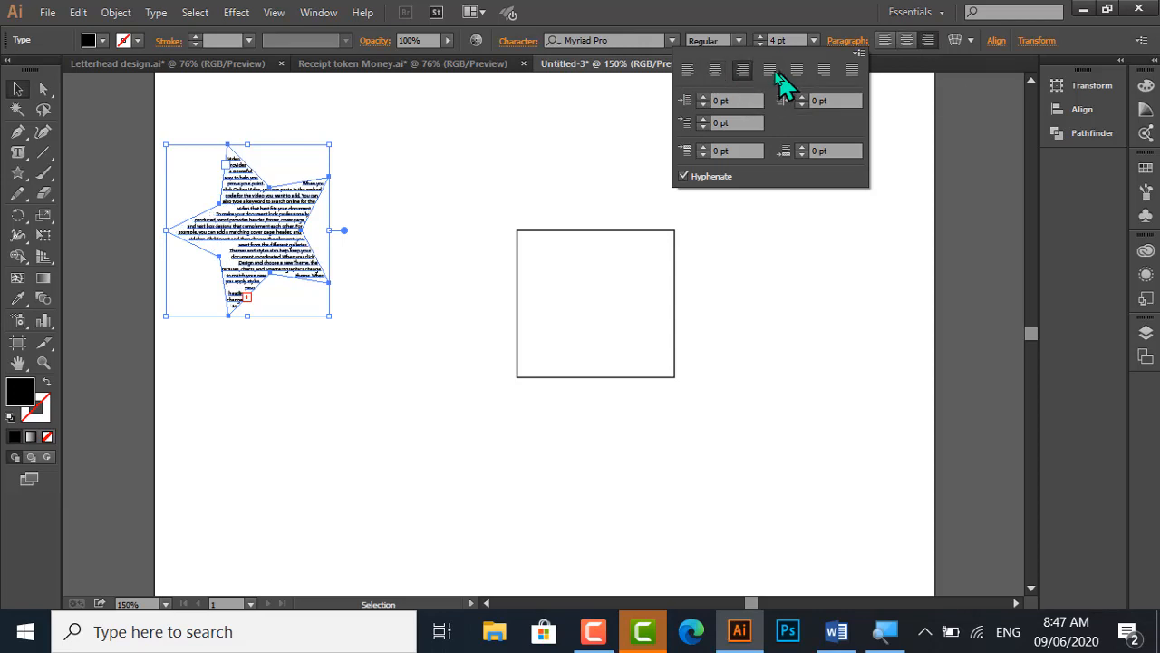
{"action": "left_click", "coordinate": [772, 76]}
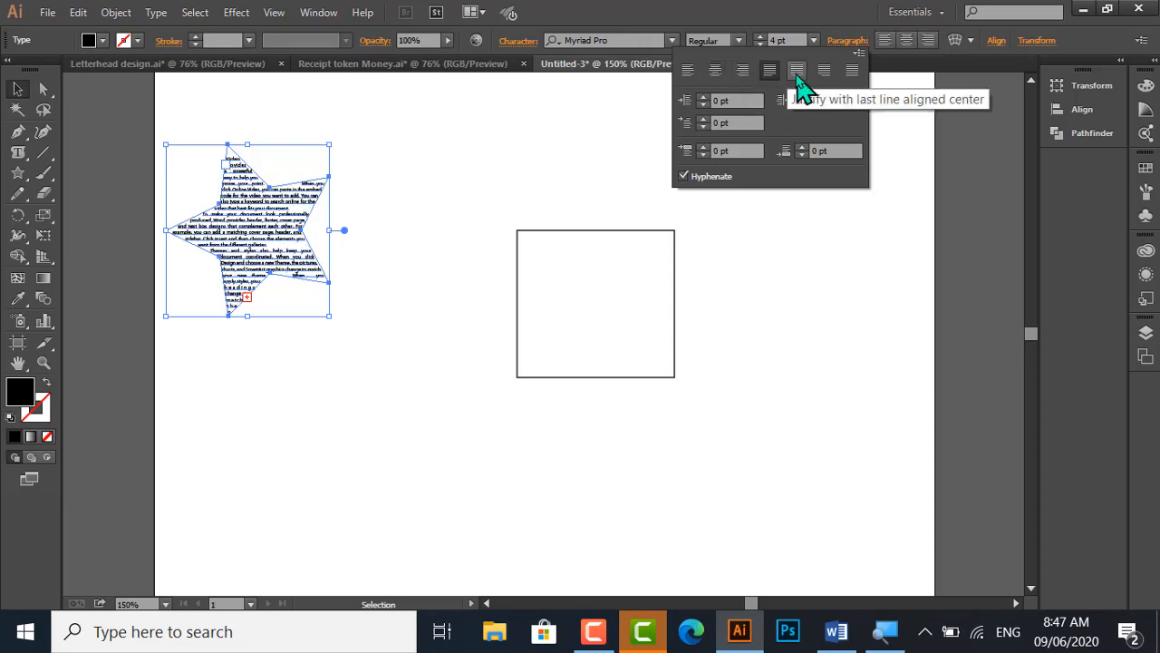
{"action": "left_click", "coordinate": [797, 75]}
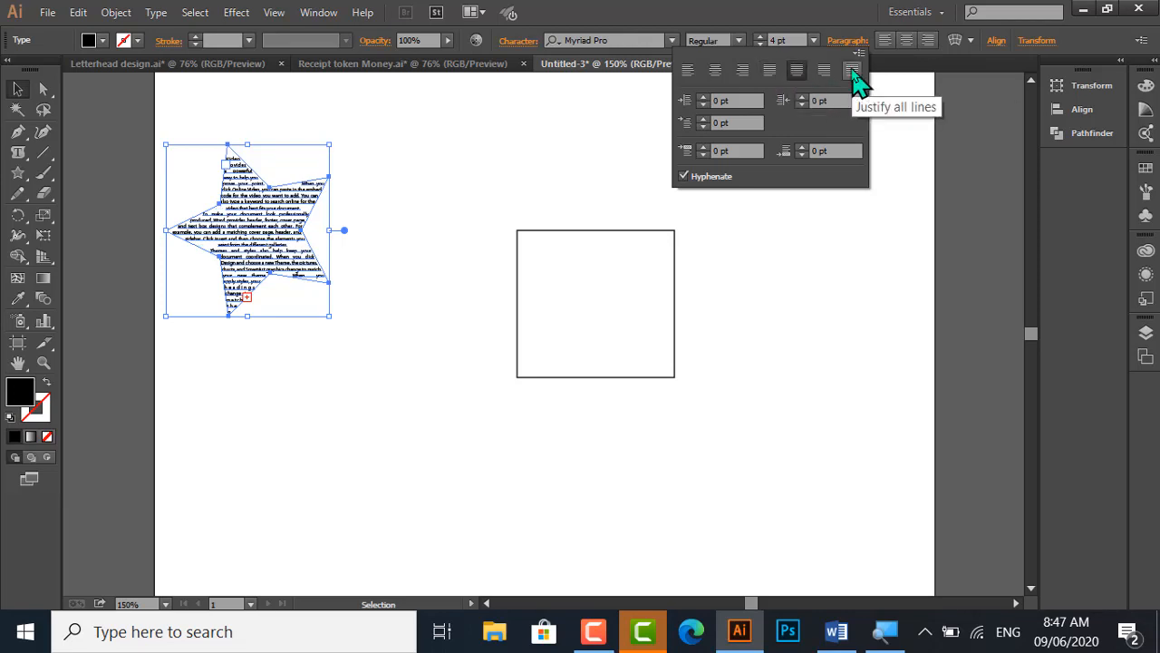
Justify all lines of the star's text and deselect it
{"action": "left_click", "coordinate": [853, 73]}
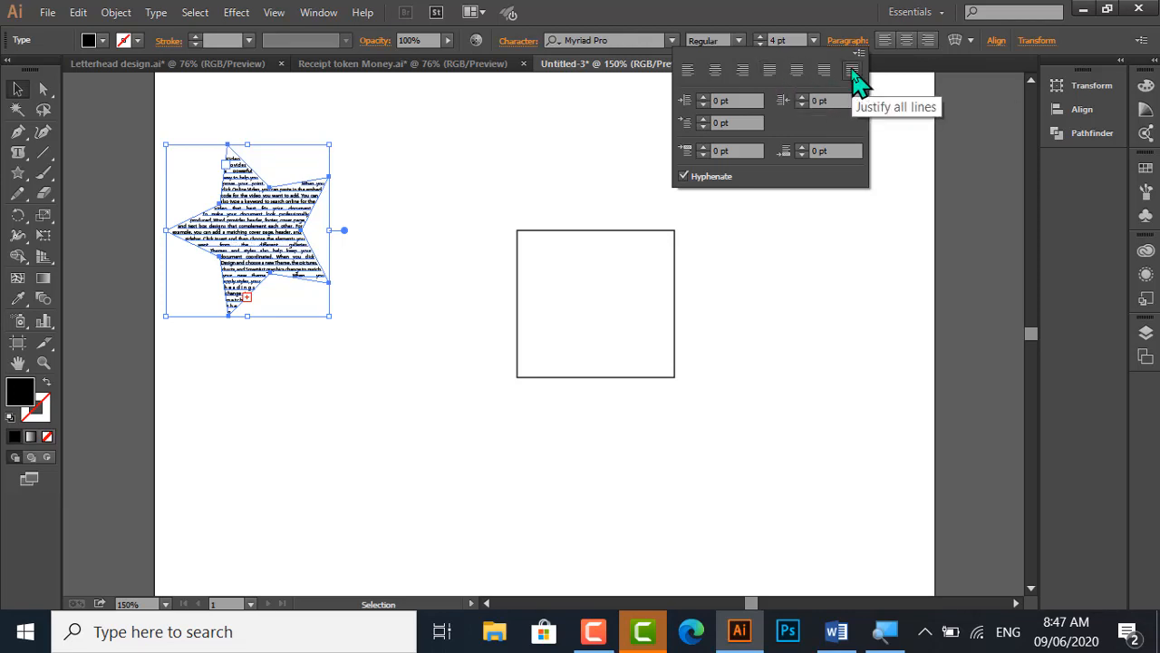
{"action": "left_click", "coordinate": [566, 122]}
{"action": "left_click", "coordinate": [460, 172]}
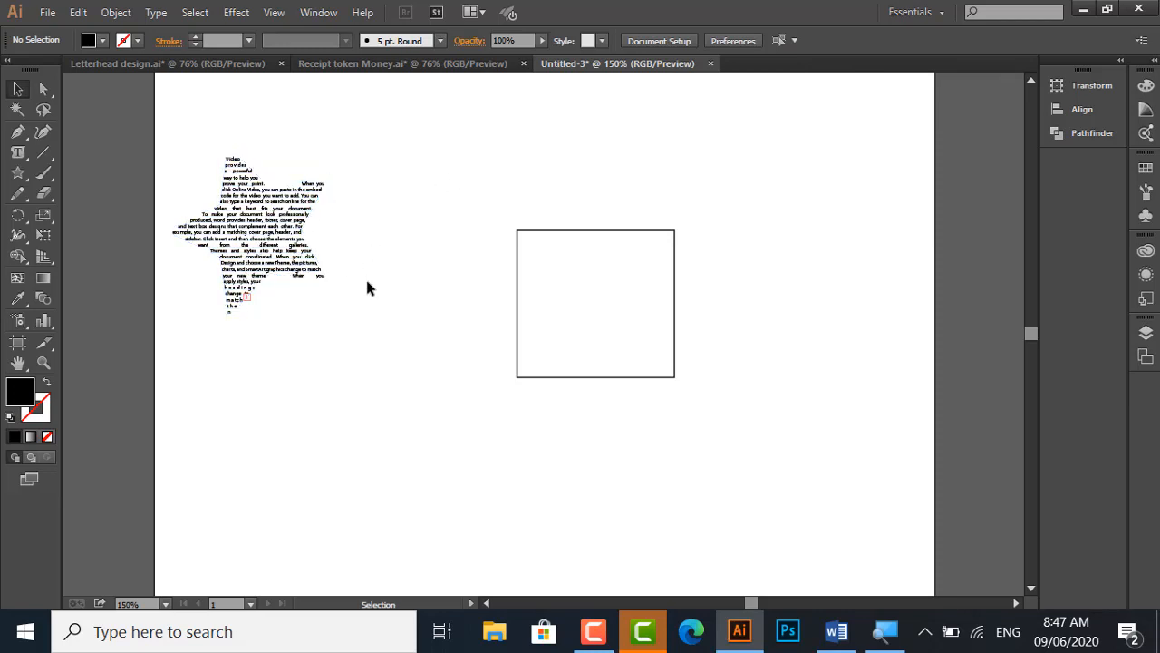
Thread the star's overflow text from its out port into a linked duplicate star below and to the right
{"action": "left_click", "coordinate": [247, 302]}
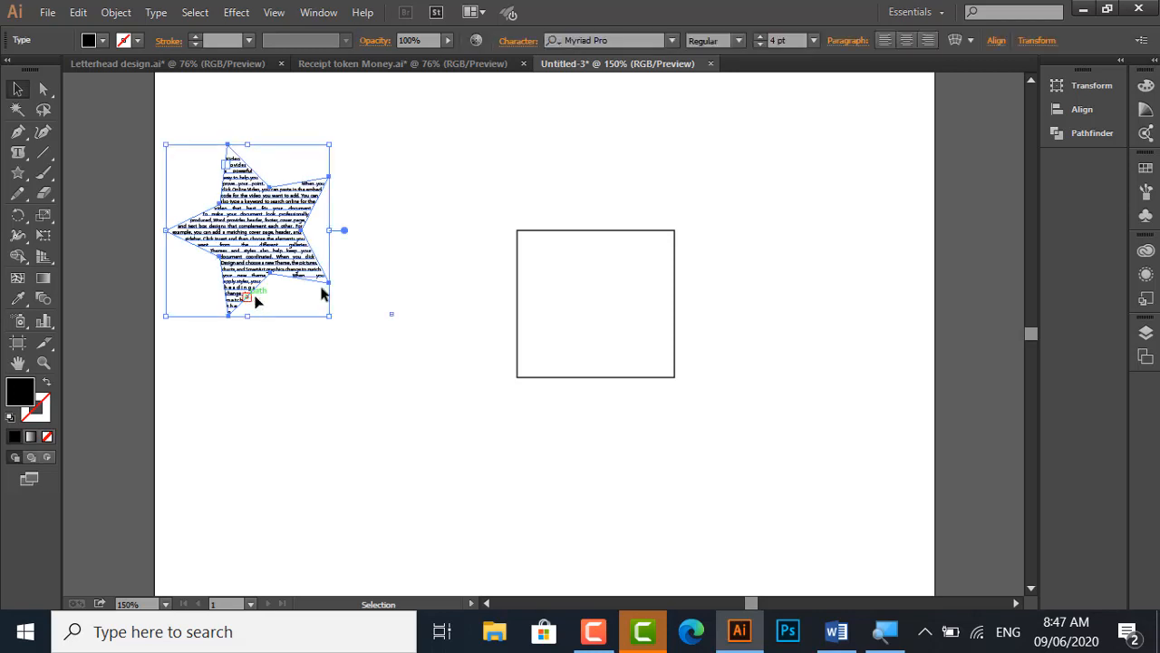
{"action": "left_click", "coordinate": [44, 89]}
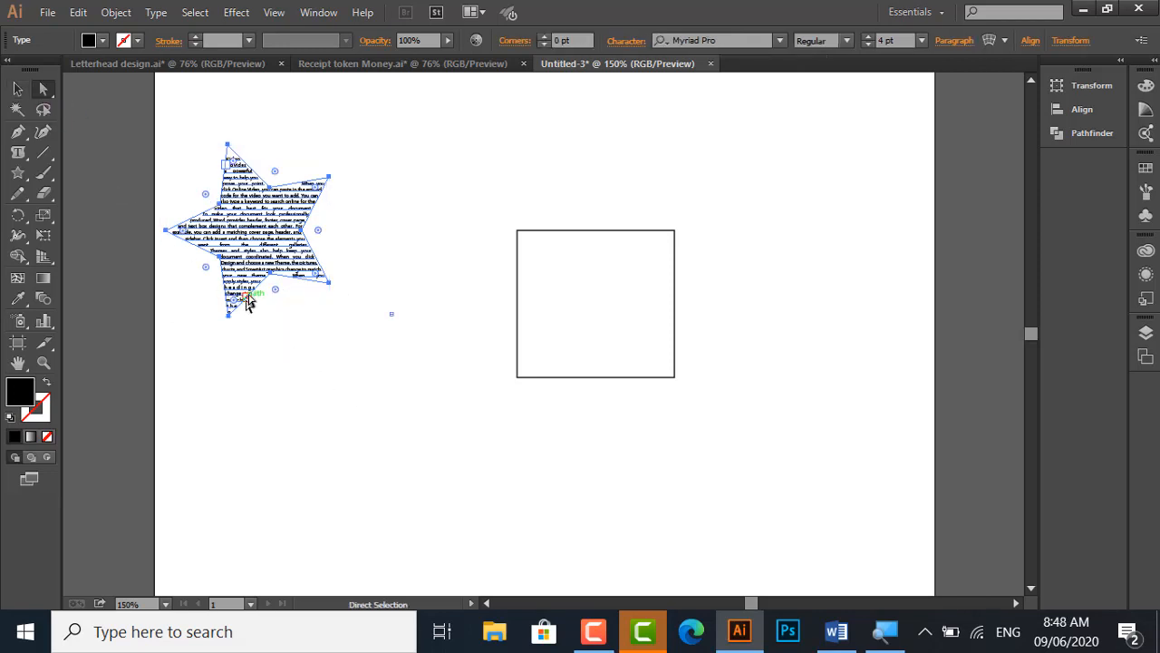
{"action": "key", "text": "t"}
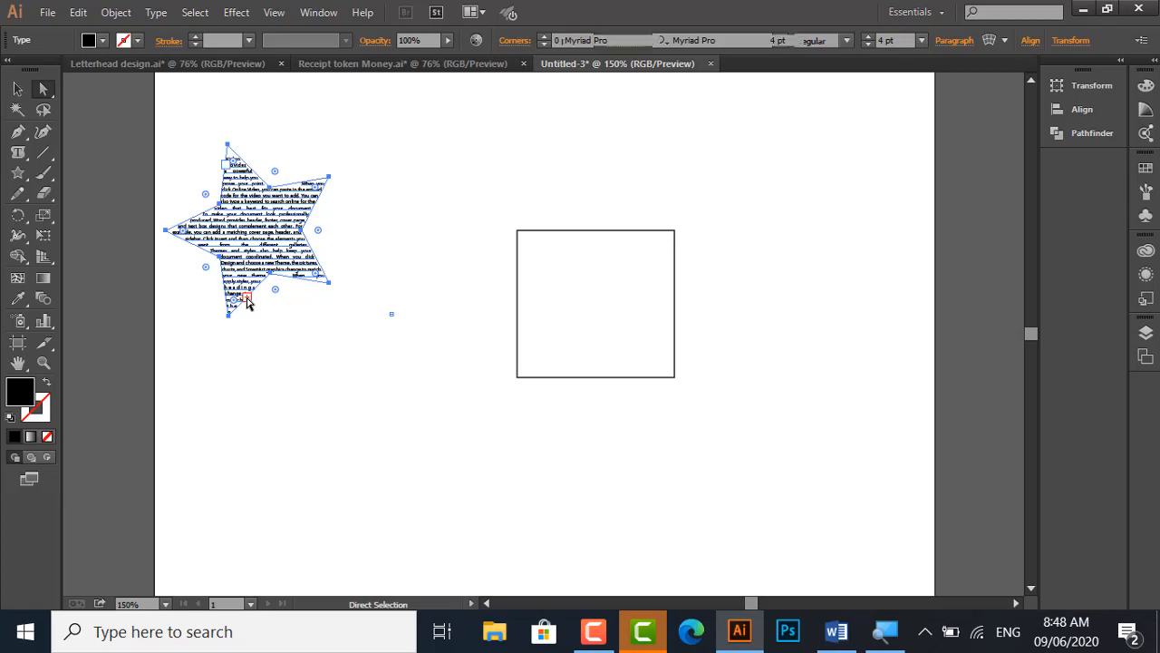
{"action": "double_click", "coordinate": [247, 298]}
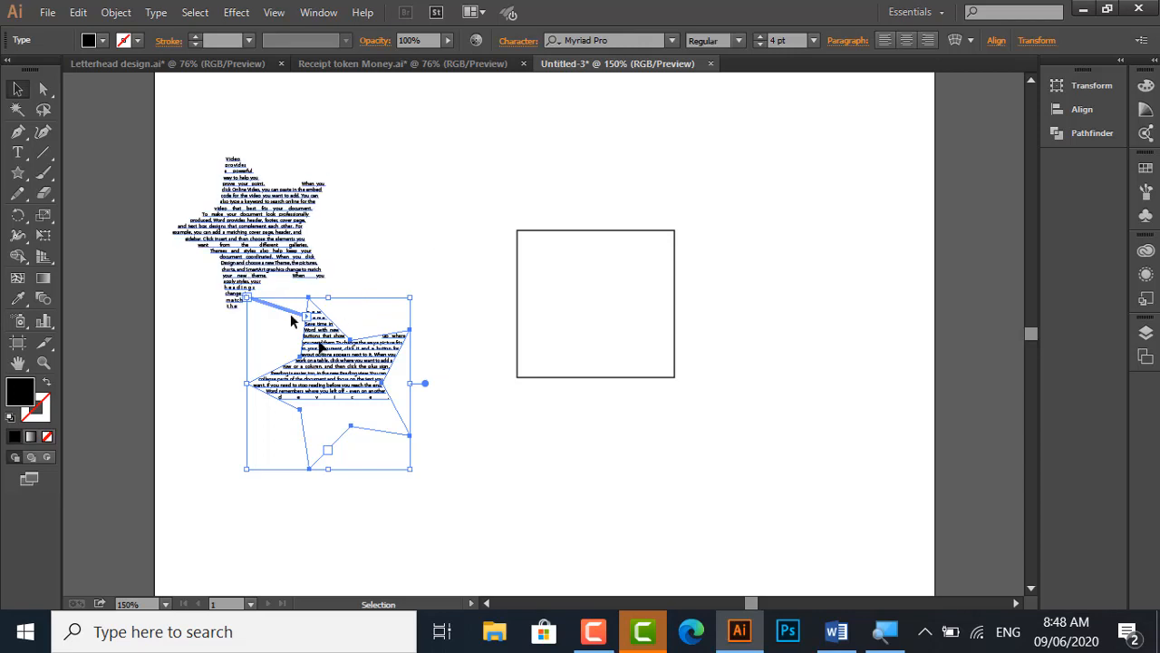
{"action": "left_click", "coordinate": [334, 234]}
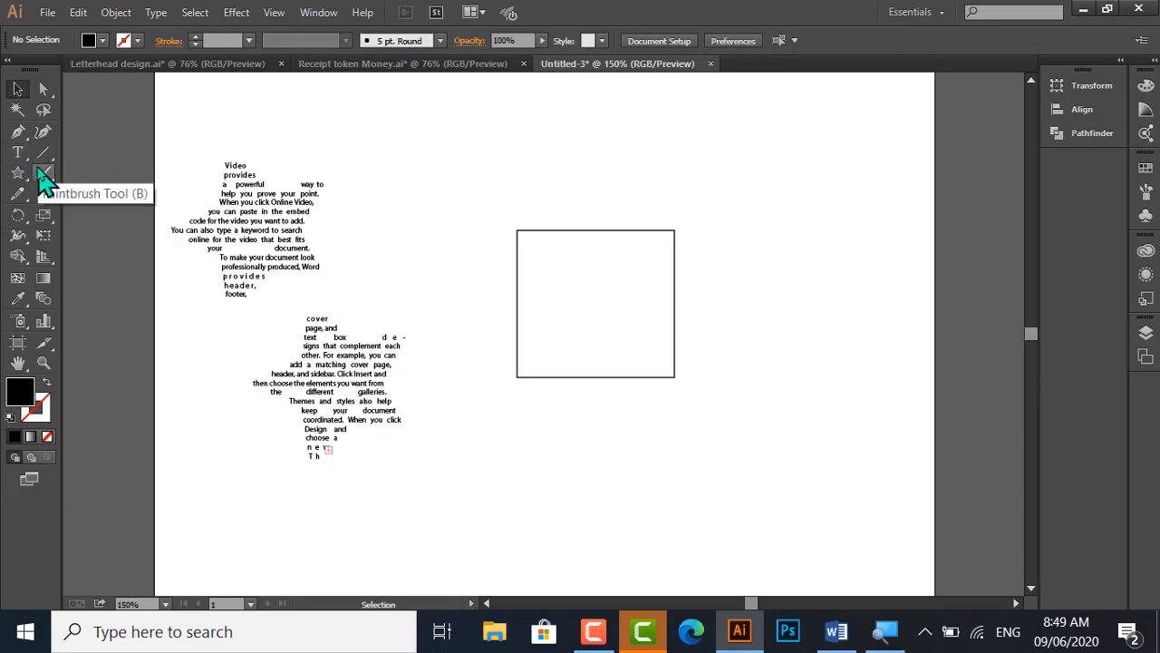
Draw an S-shaped curved path above the square with the Pen tool, rising to a crest and dipping into a trough
{"action": "left_click", "coordinate": [18, 152]}
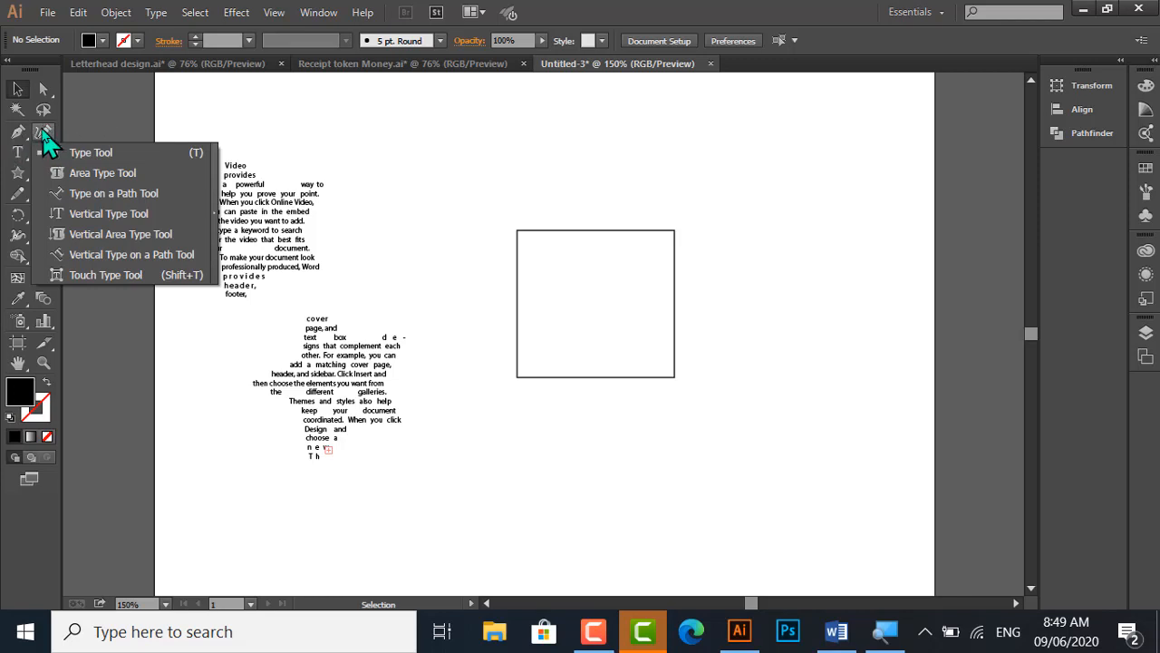
{"action": "left_click", "coordinate": [17, 133]}
{"action": "left_click", "coordinate": [468, 162]}
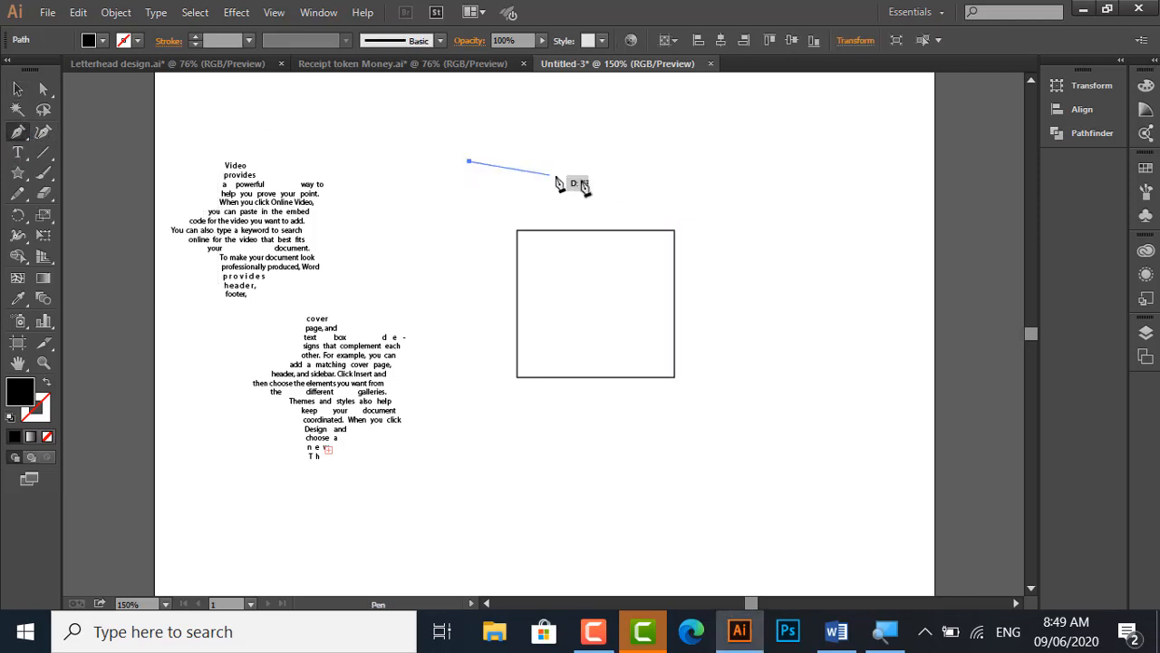
{"action": "left_click_drag", "start_coordinate": [746, 195], "coordinate": [884, 348]}
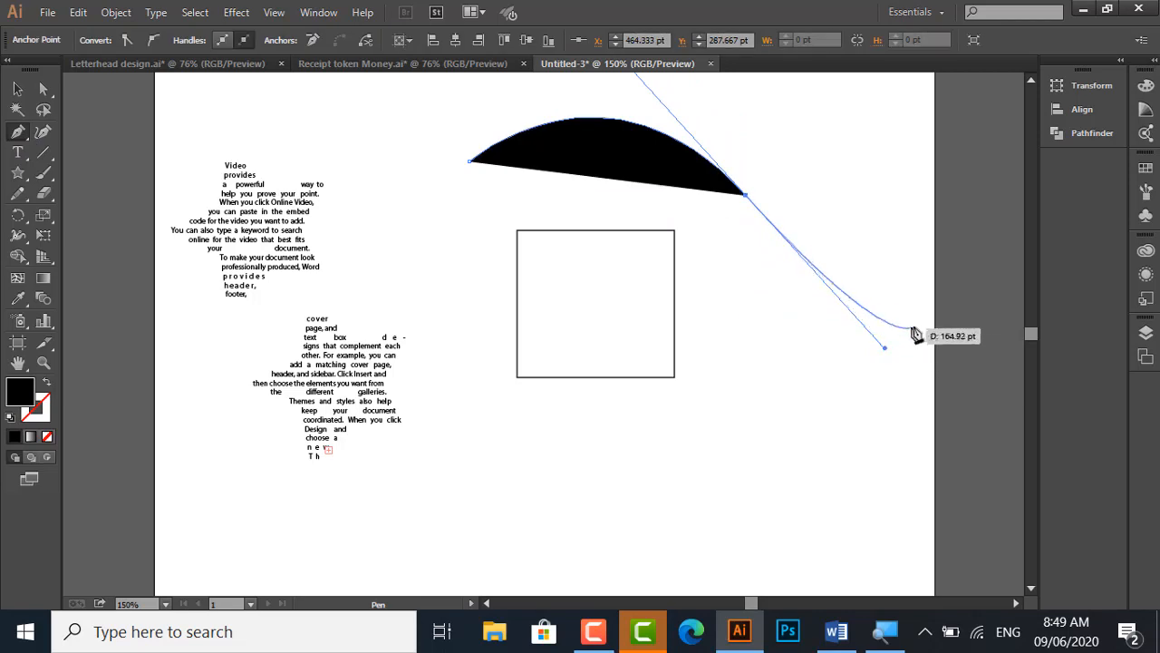
{"action": "left_click", "coordinate": [921, 189]}
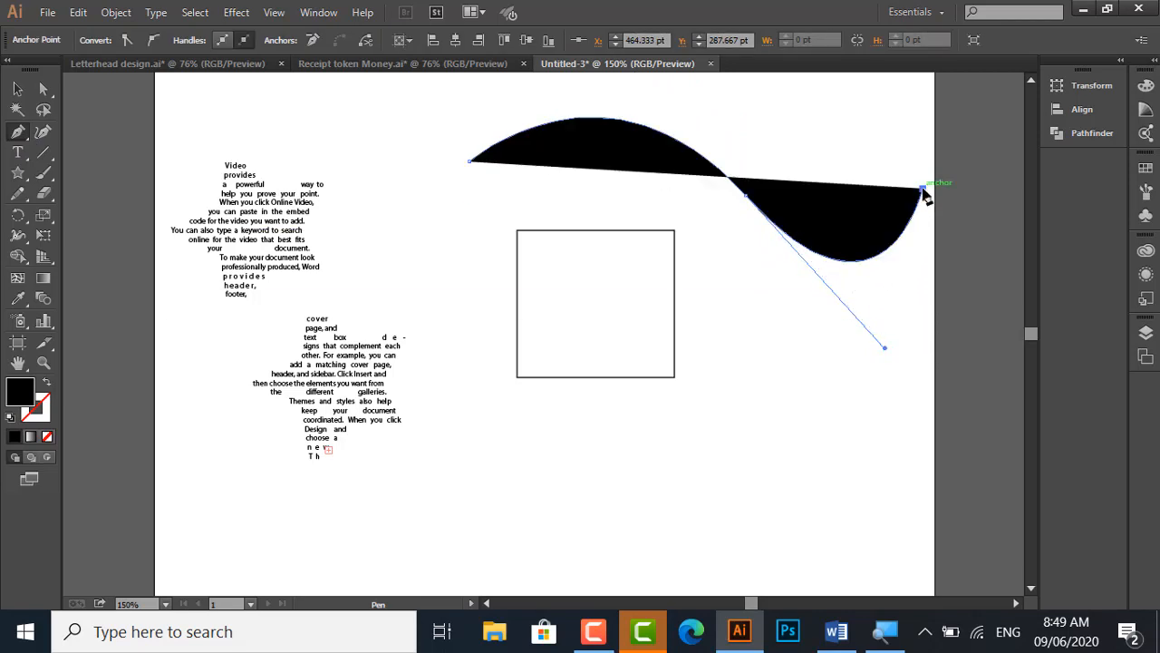
Give the curved path the default black stroke with no fill and end the path
{"action": "left_click", "coordinate": [9, 419]}
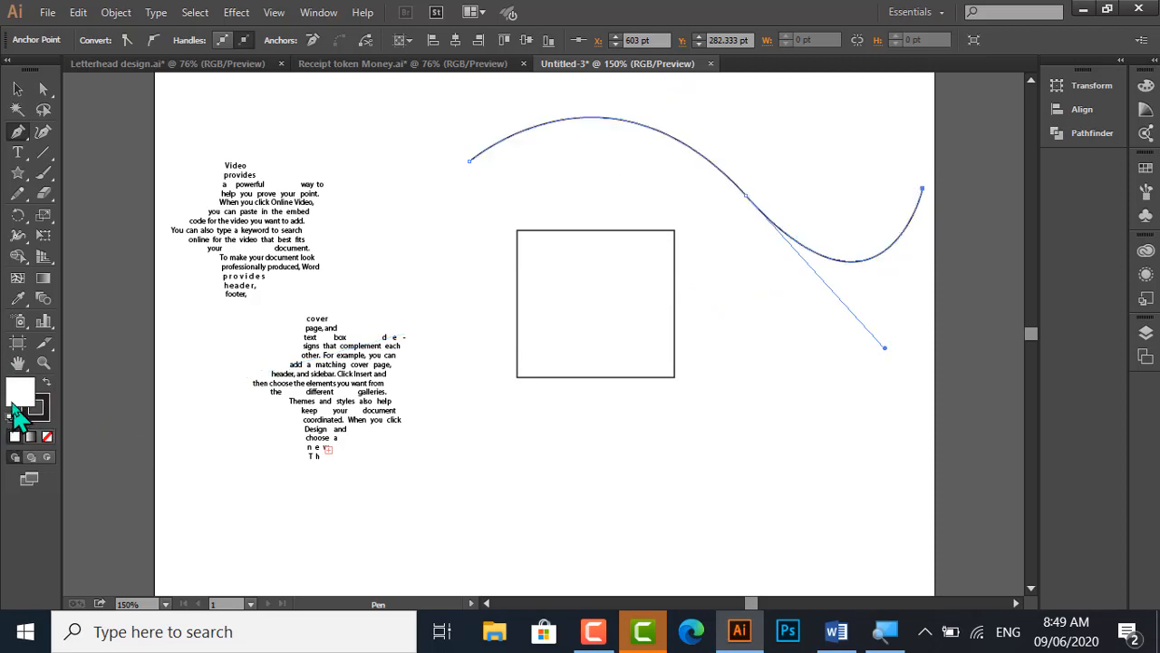
{"action": "left_click", "coordinate": [47, 437]}
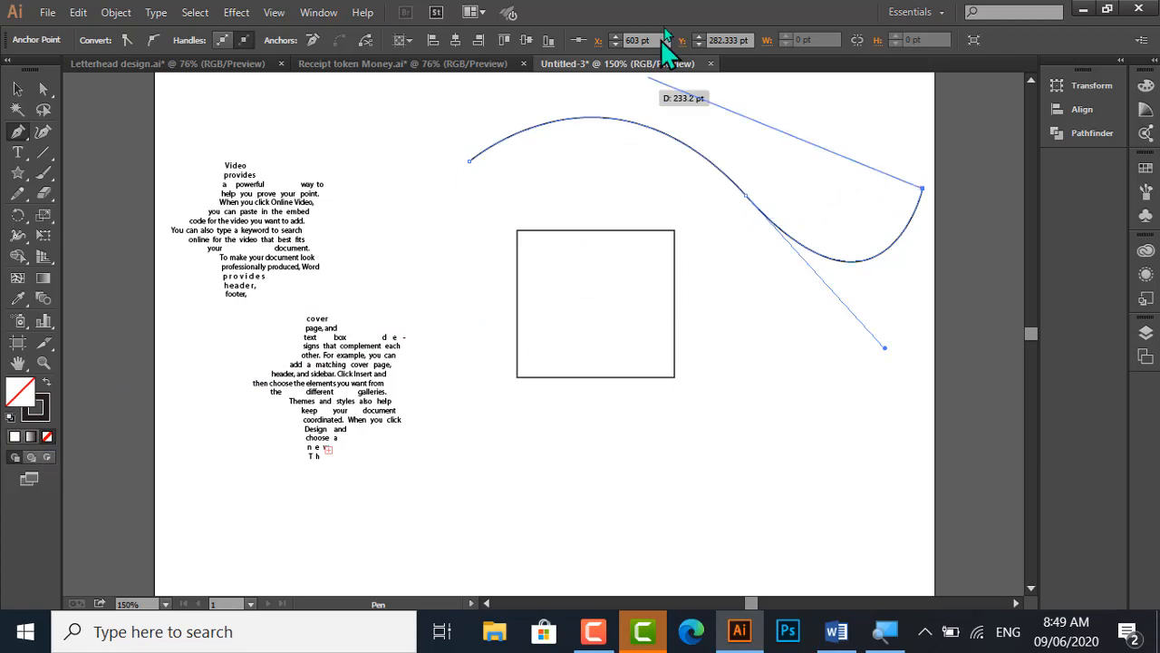
{"action": "key", "text": "Escape"}
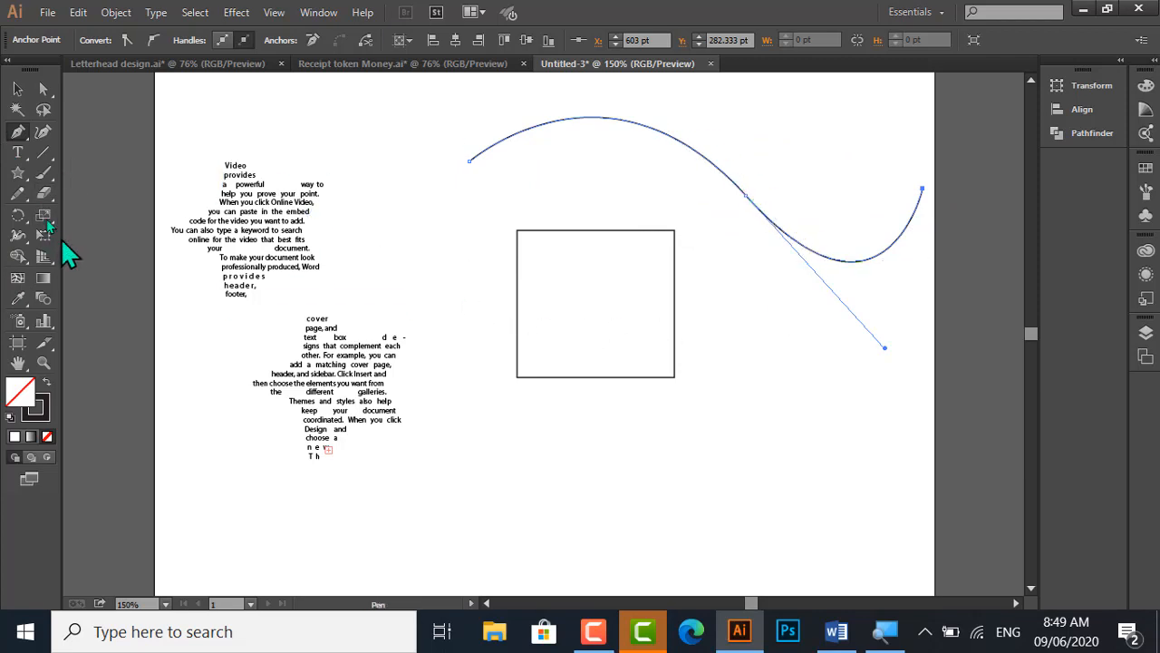
Paste the copied paragraph text along the curved path with the Type on a Path tool, starting at its crest, and deselect it
{"action": "left_click", "coordinate": [18, 156]}
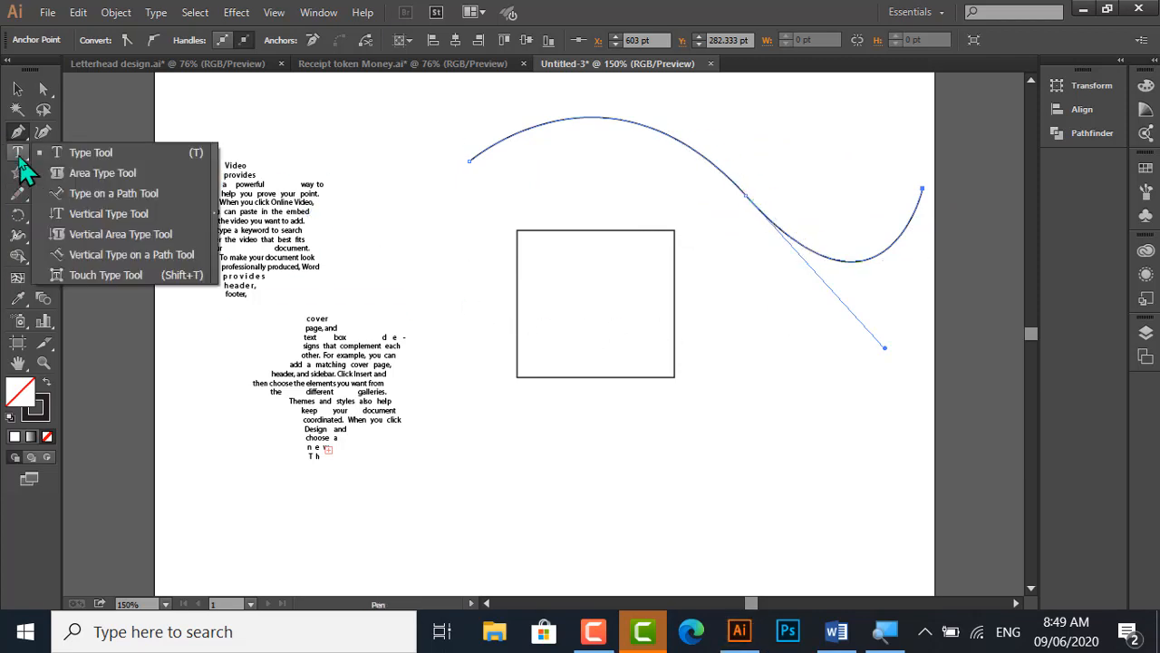
{"action": "left_click", "coordinate": [132, 195]}
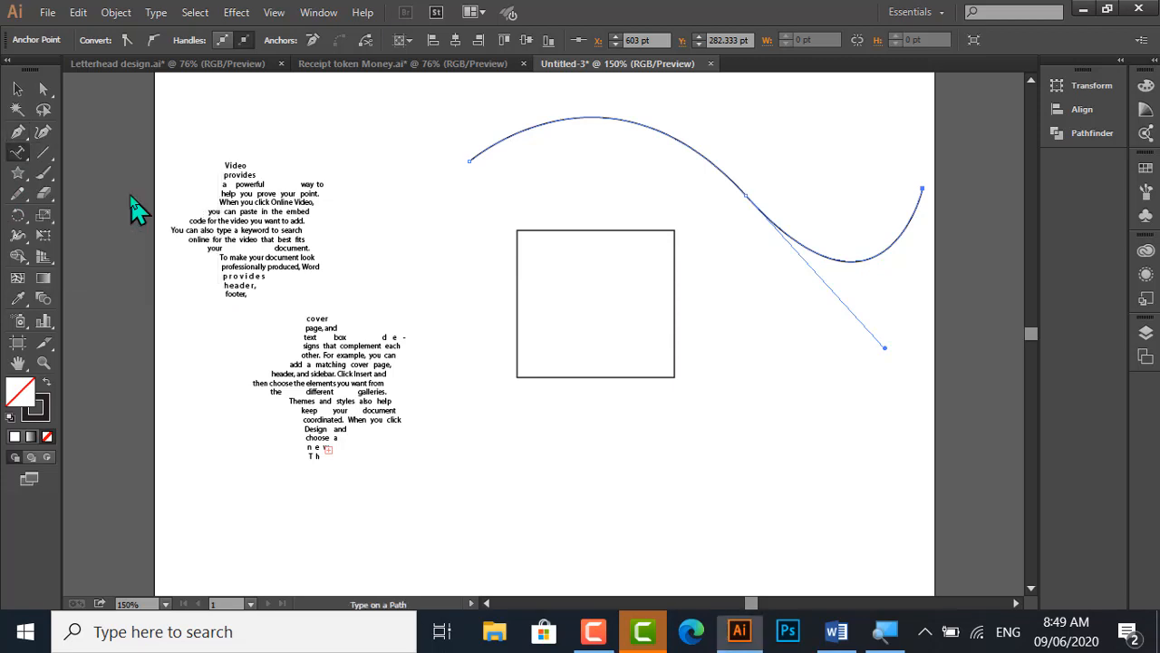
{"action": "left_click", "coordinate": [585, 117]}
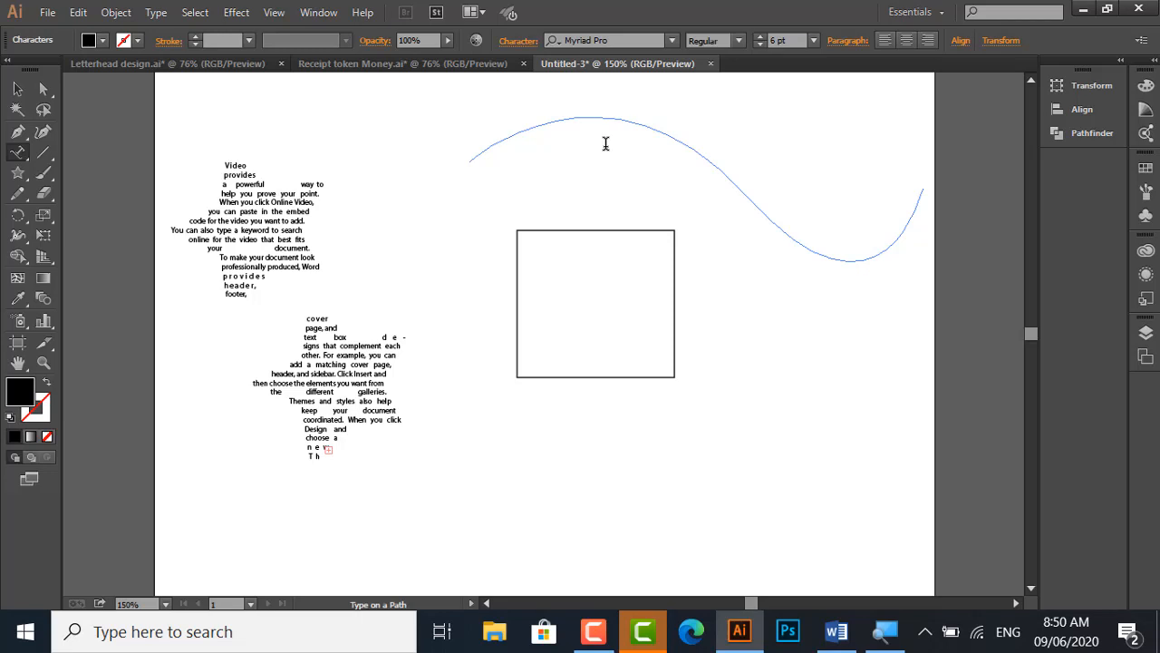
{"action": "key", "text": "Escape"}
{"action": "type", "text": "Video provides a powerful way to help you prove your point. When you click Online Video, you can paste in the embed code for the"}
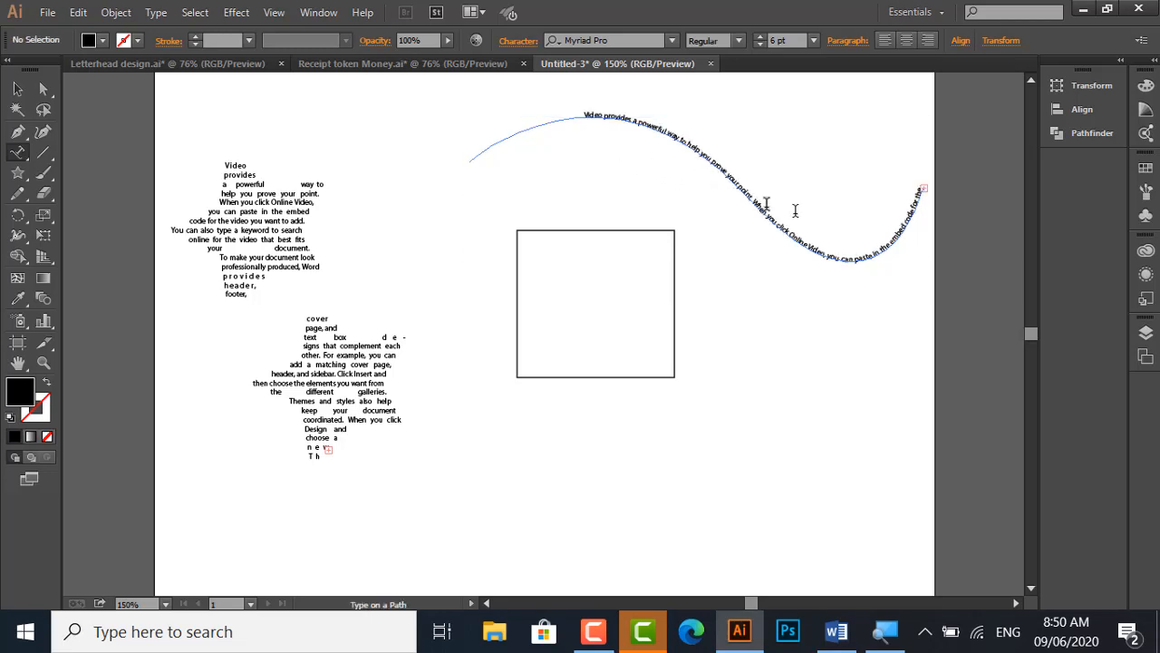
{"action": "left_click", "coordinate": [18, 89]}
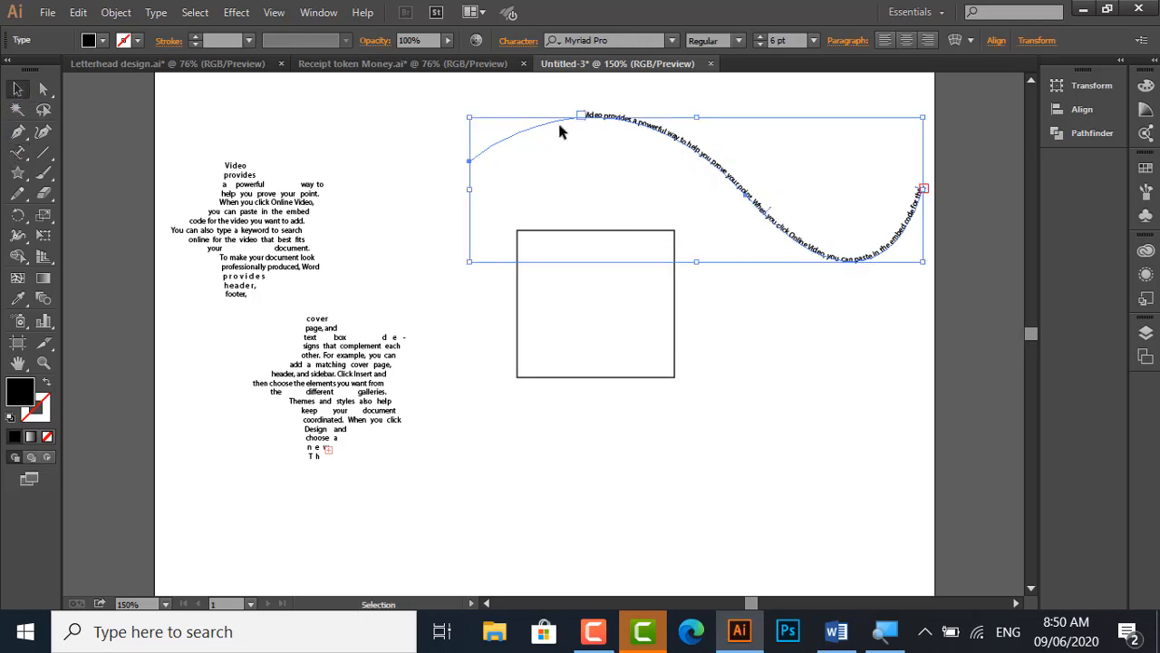
{"action": "left_click", "coordinate": [567, 153]}
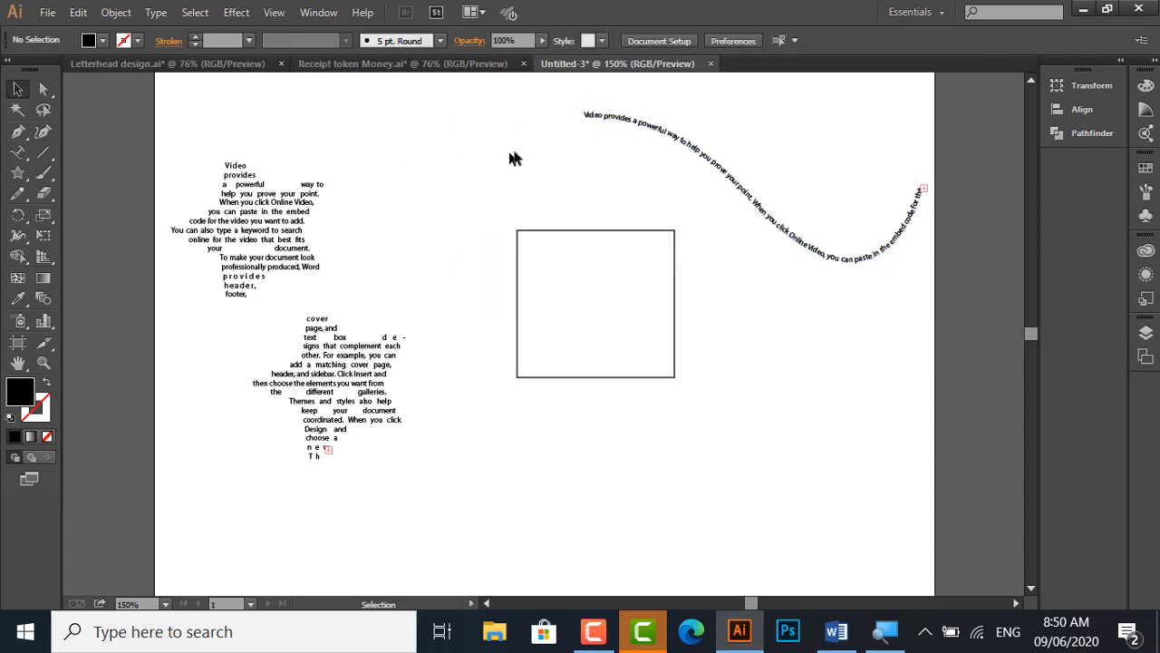
Slide the start bracket of the path text back to the beginning of the curve with the Direct Selection tool
{"action": "left_click", "coordinate": [605, 125]}
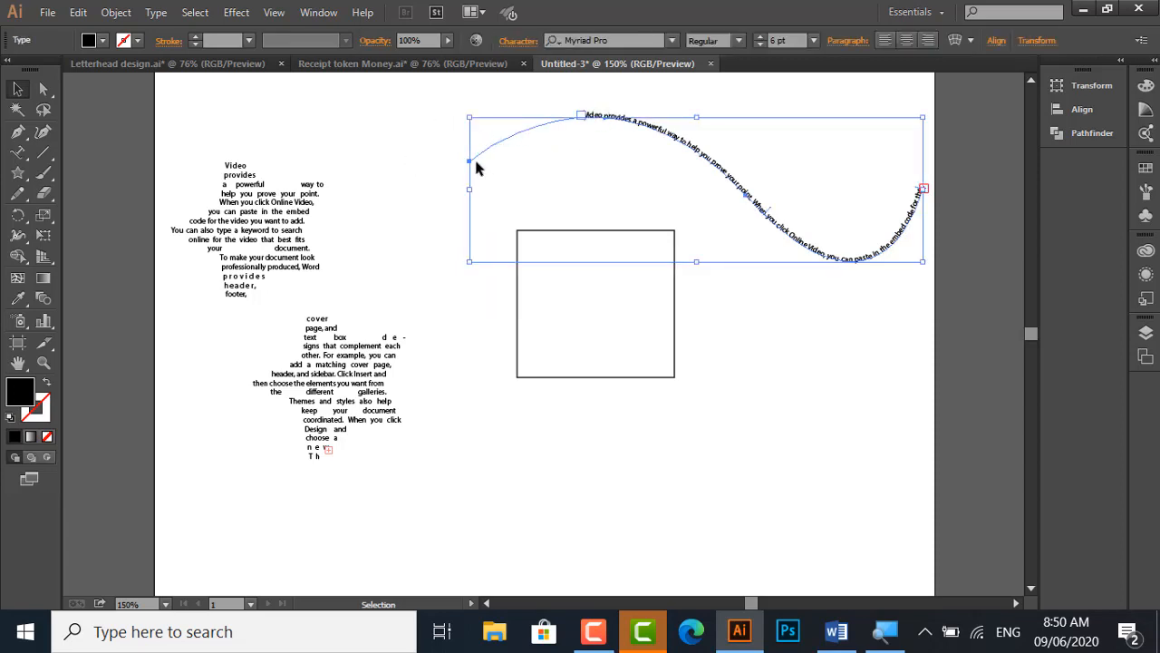
{"action": "scroll", "coordinate": [571, 136], "scroll_direction": "up", "scroll_amount": 1}
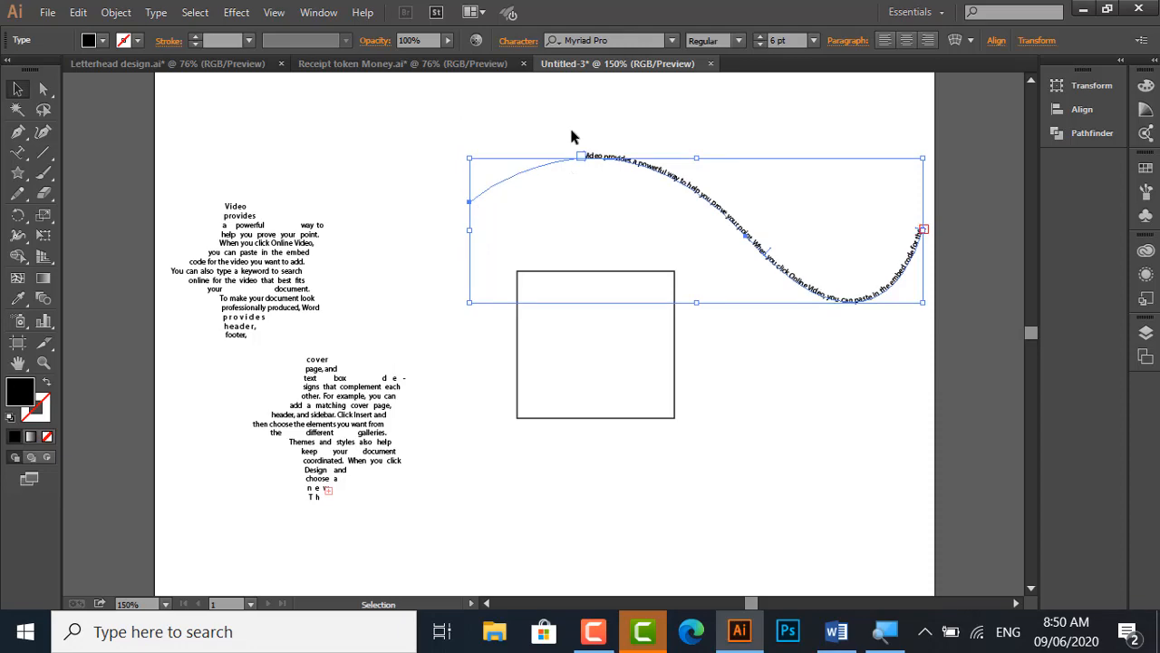
{"action": "scroll", "coordinate": [575, 145], "scroll_direction": "up", "scroll_amount": 1}
{"action": "key", "text": "super"}
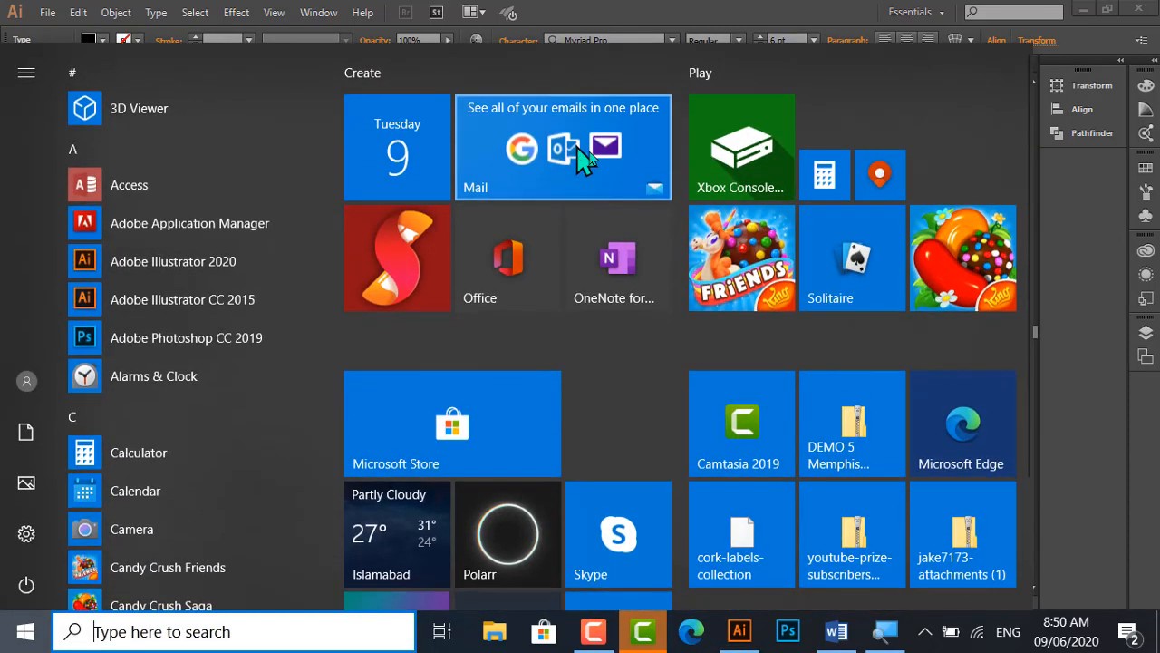
{"action": "left_click", "coordinate": [1086, 254]}
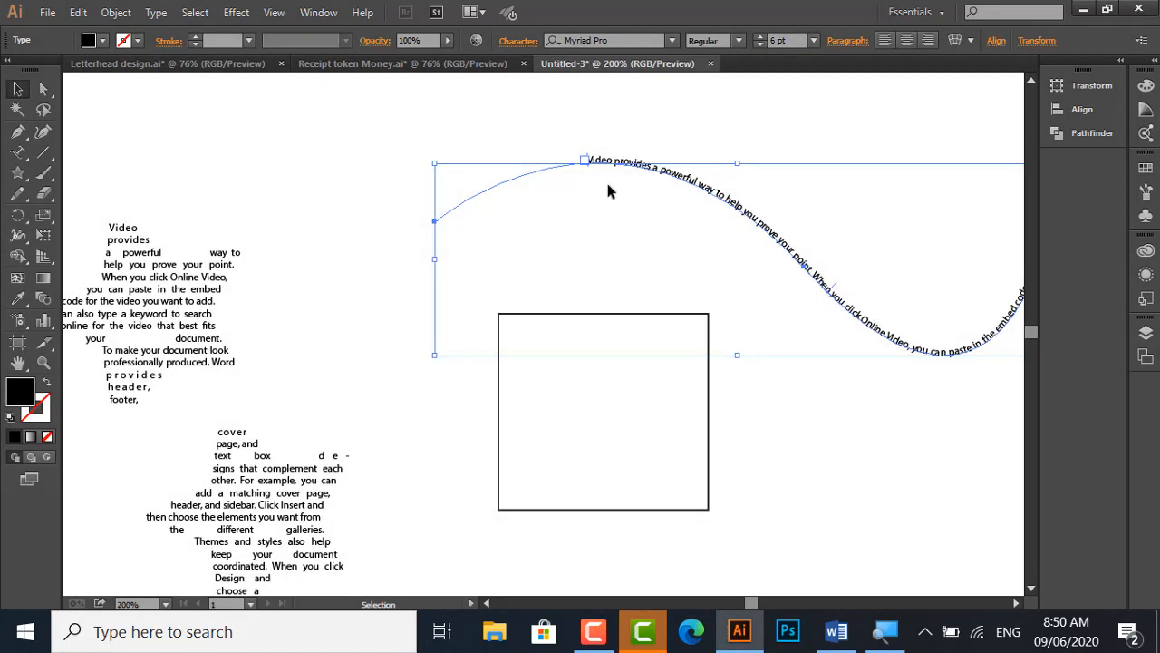
{"action": "scroll", "coordinate": [607, 190], "scroll_direction": "up", "scroll_amount": 1}
{"action": "scroll", "coordinate": [604, 181], "scroll_direction": "up", "scroll_amount": 1}
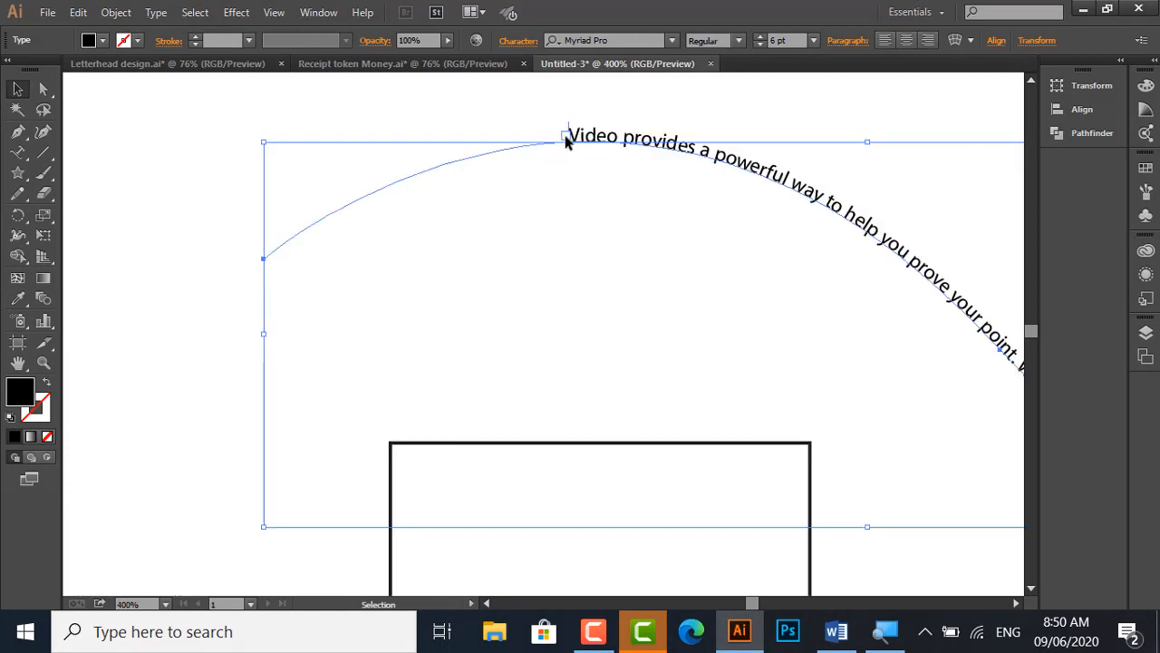
{"action": "left_click", "coordinate": [566, 137]}
{"action": "left_click", "coordinate": [588, 137]}
{"action": "left_click", "coordinate": [45, 91]}
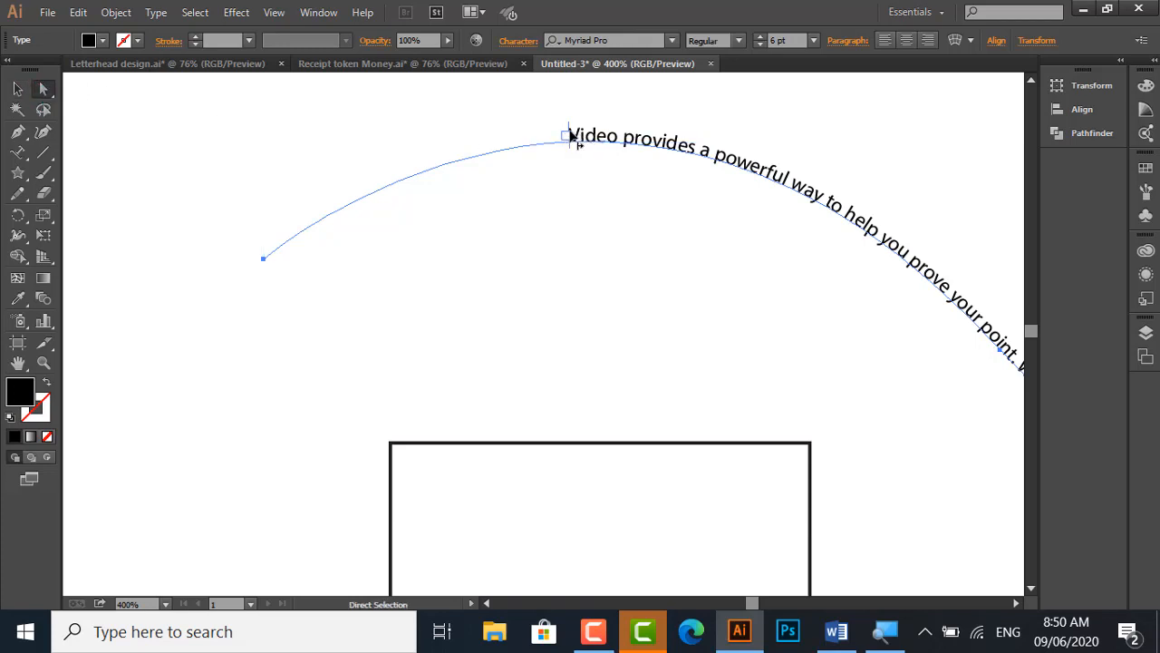
{"action": "left_click_drag", "start_coordinate": [569, 136], "coordinate": [253, 248]}
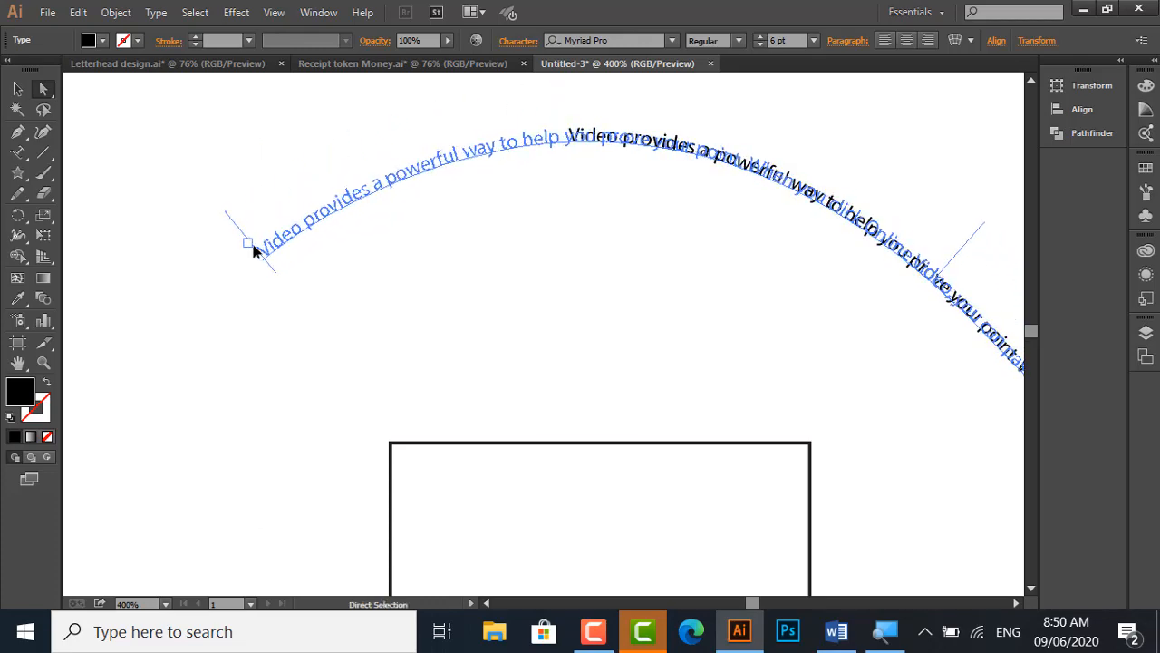
Thread the curve's overflow text from its out port into a new rectangular text frame above the curve and deselect it
{"action": "left_click_drag", "start_coordinate": [877, 306], "coordinate": [655, 246]}
{"action": "left_click_drag", "start_coordinate": [877, 258], "coordinate": [907, 313]}
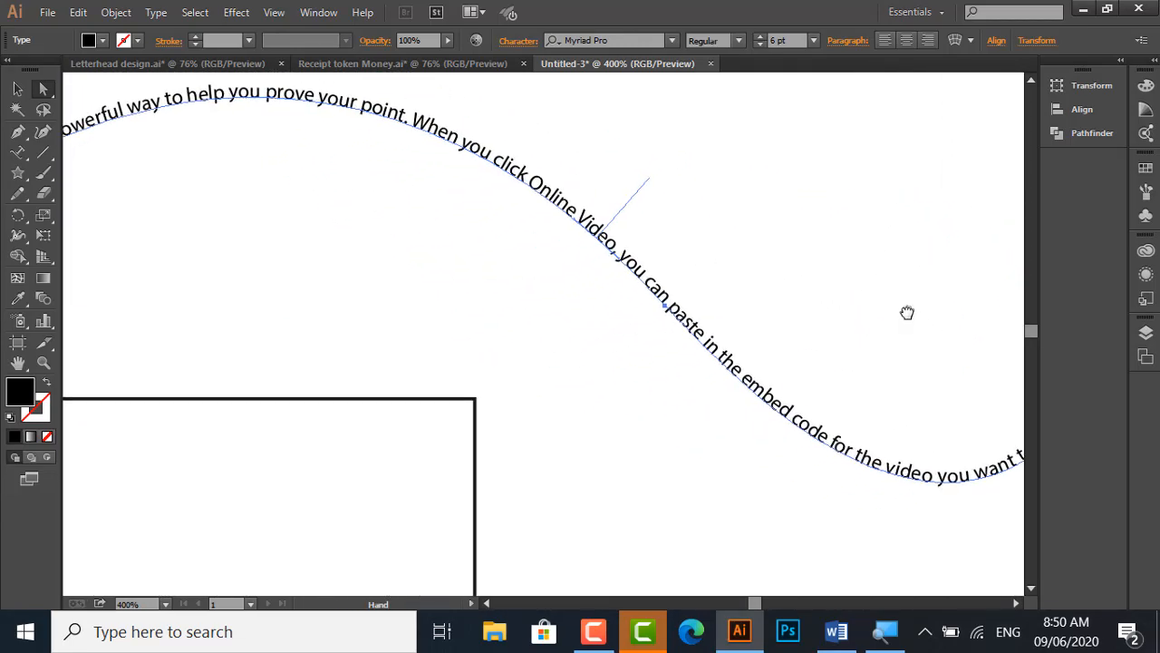
{"action": "scroll", "coordinate": [907, 313], "scroll_direction": "down", "scroll_amount": 3}
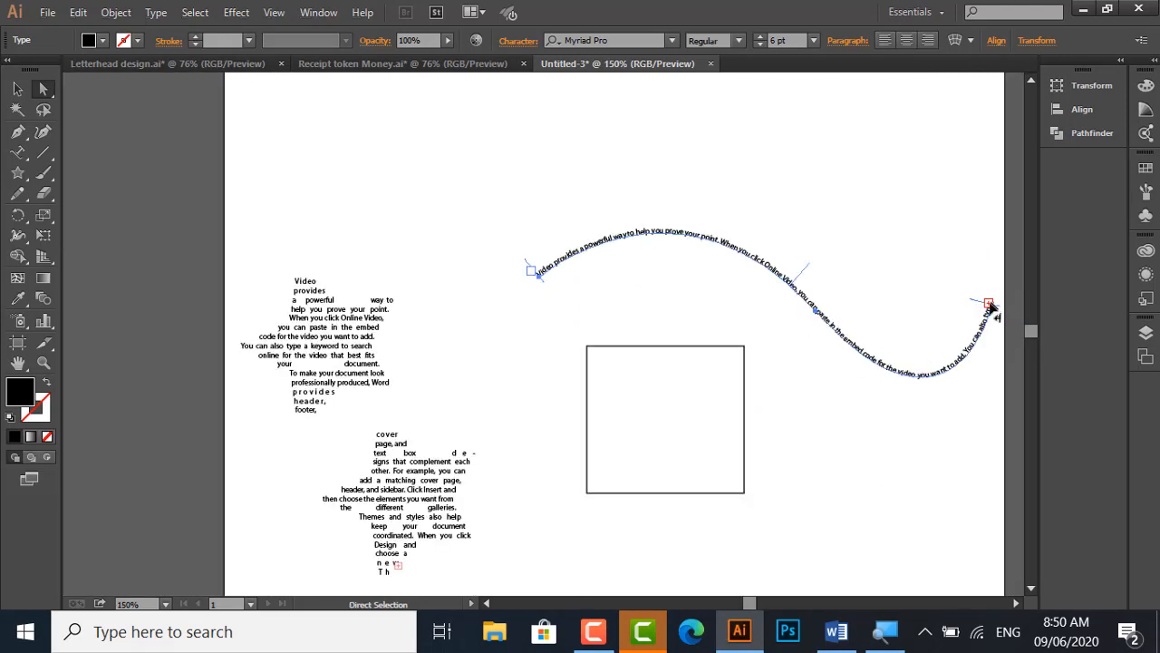
{"action": "key", "text": "t"}
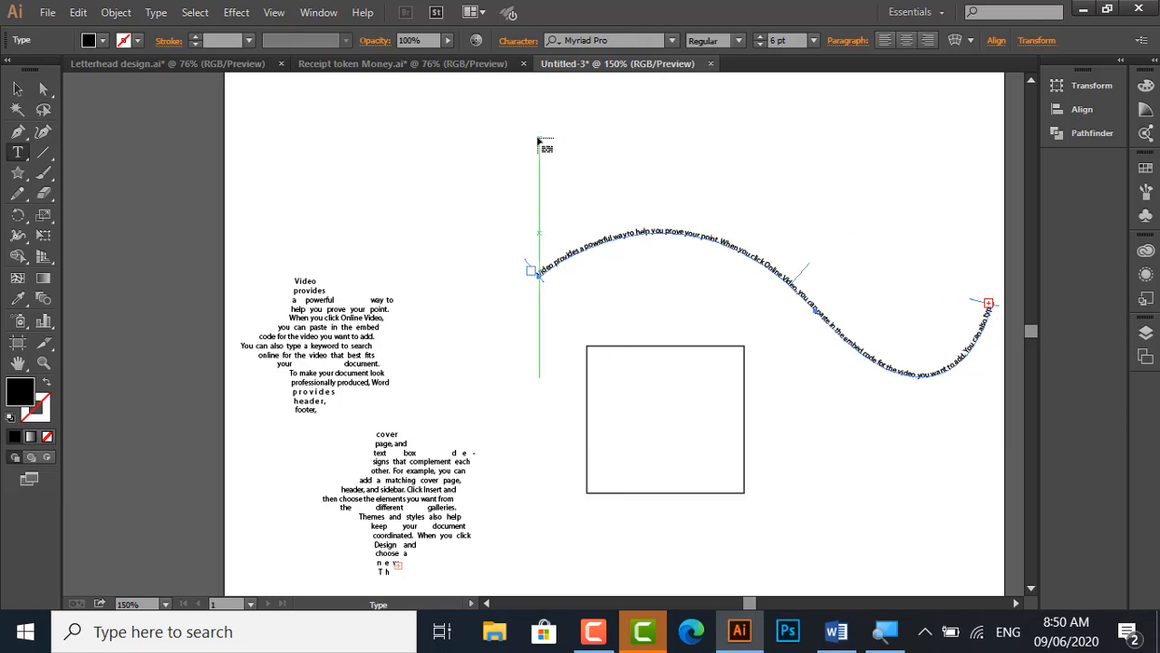
{"action": "left_click_drag", "start_coordinate": [539, 141], "coordinate": [819, 226]}
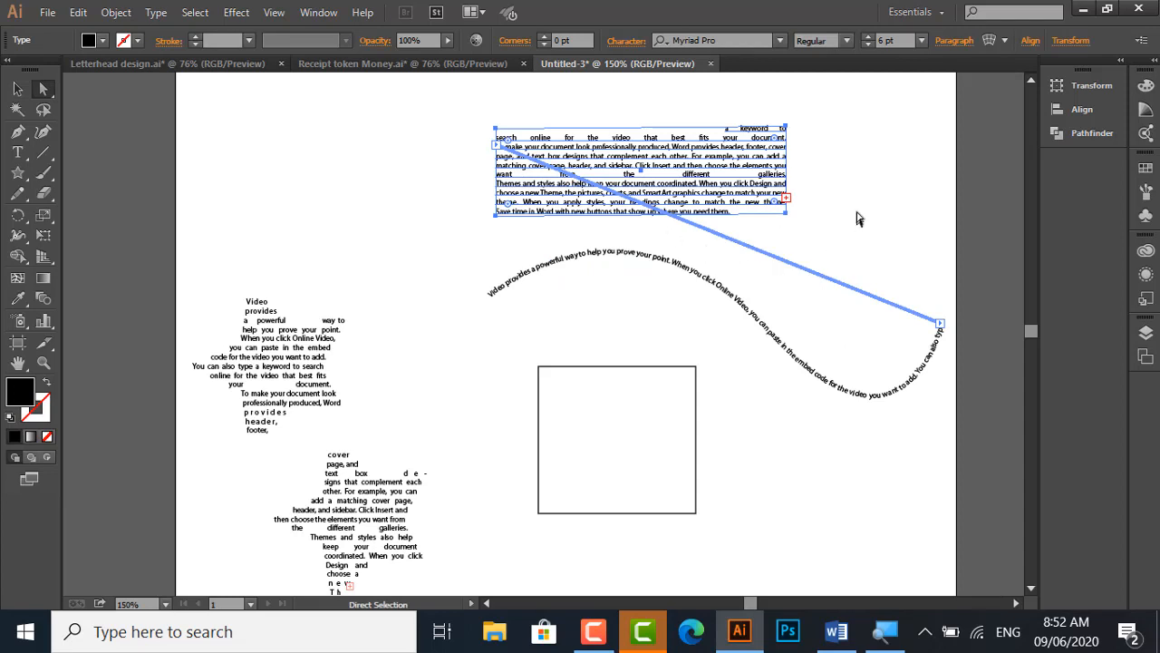
{"action": "left_click", "coordinate": [401, 238]}
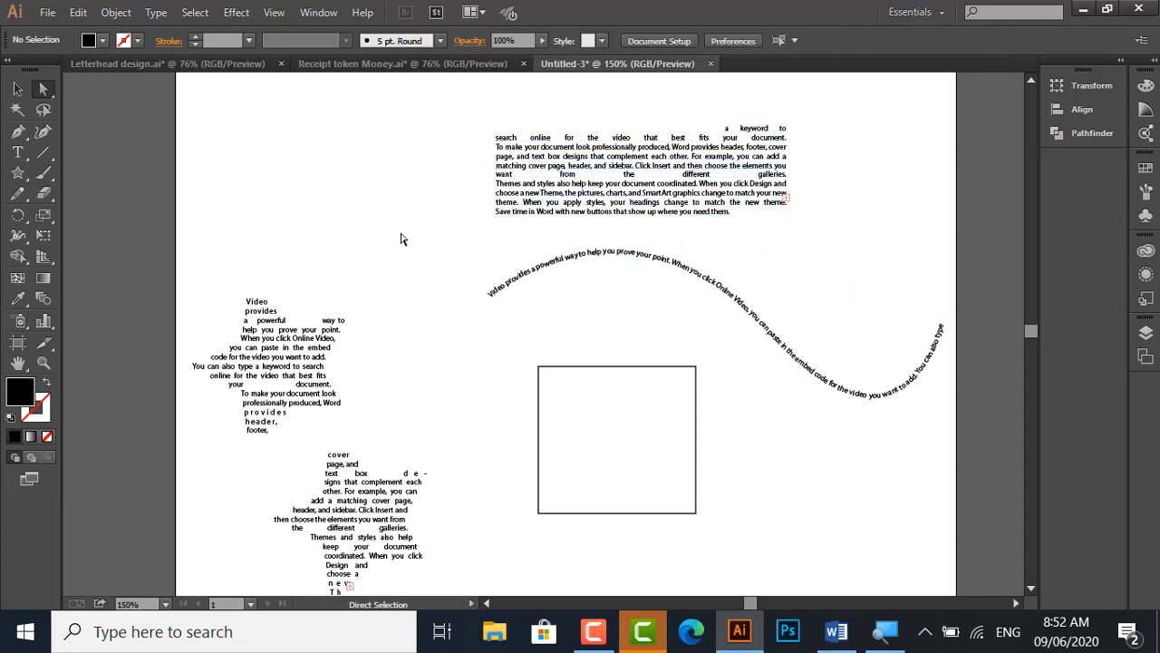
Fill the square below the curve with the copied paragraph text using the Vertical Type tool
{"action": "left_click", "coordinate": [13, 154]}
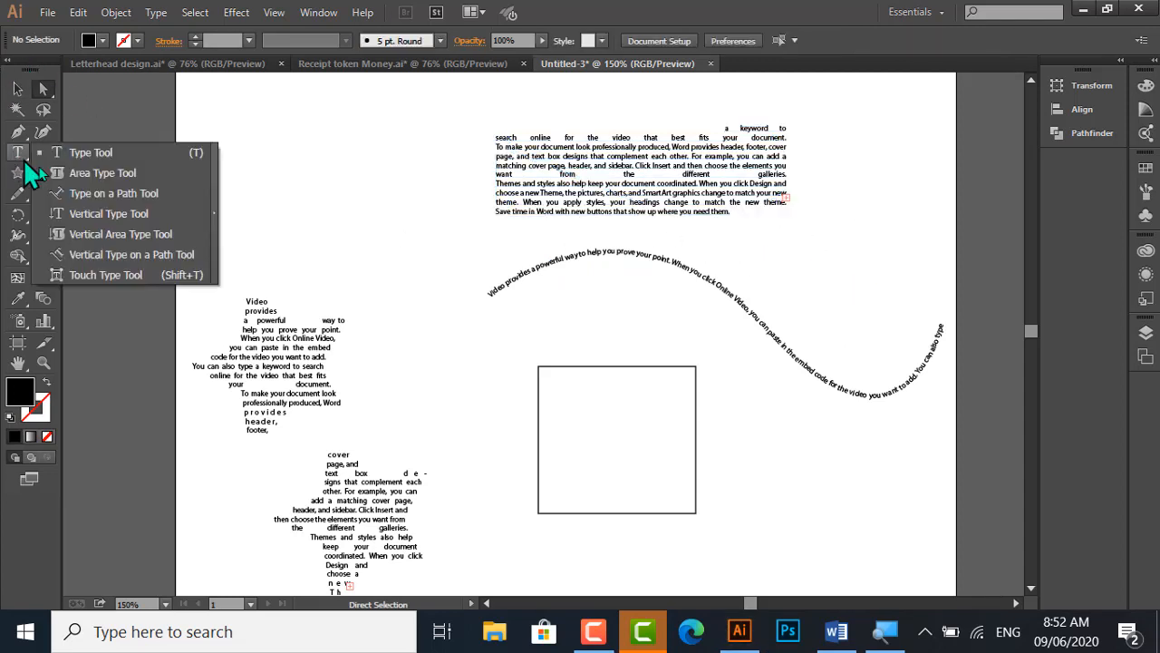
{"action": "left_click", "coordinate": [135, 214]}
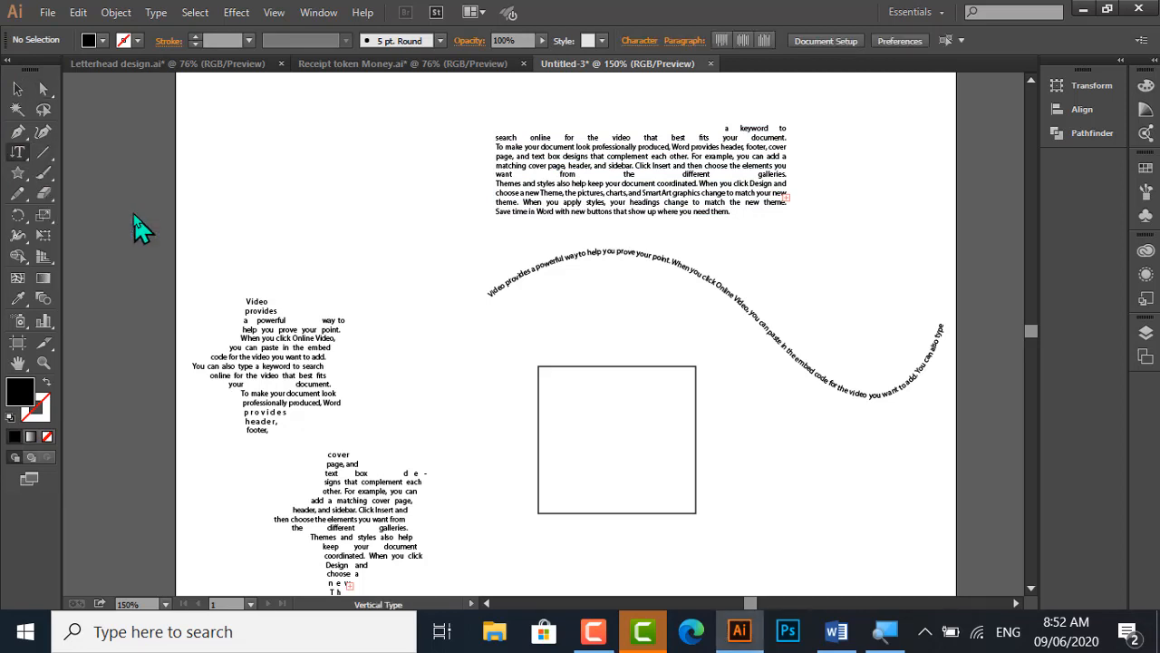
{"action": "left_click", "coordinate": [553, 377]}
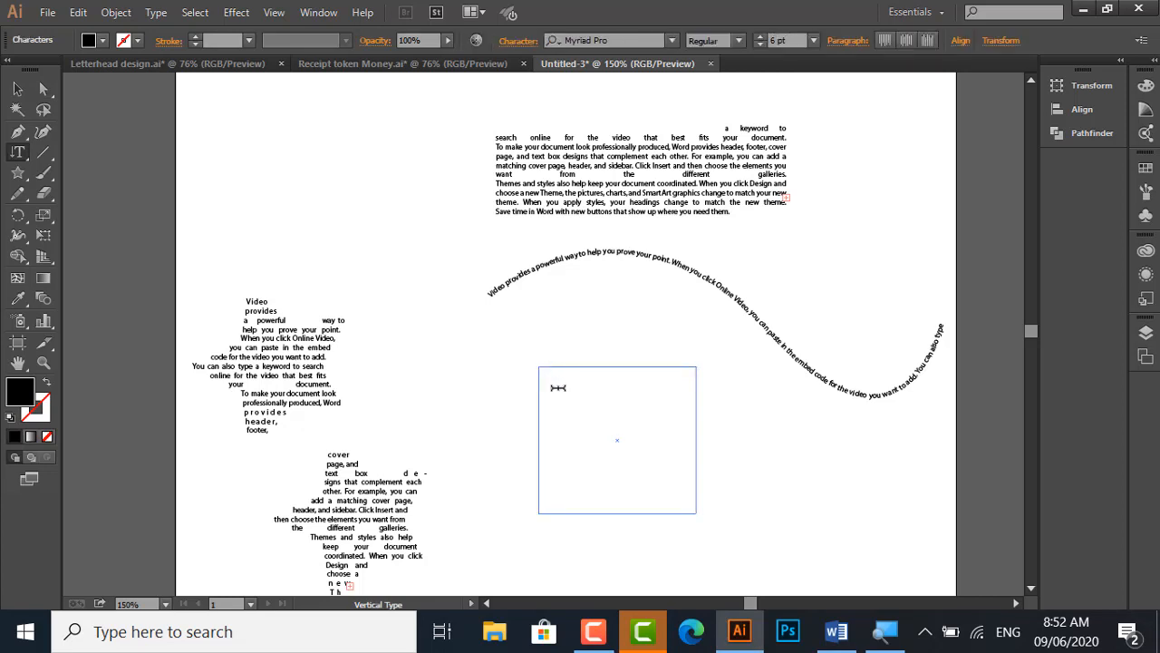
{"action": "key", "text": "ctrl"}
{"action": "key", "text": "ctrl+v"}
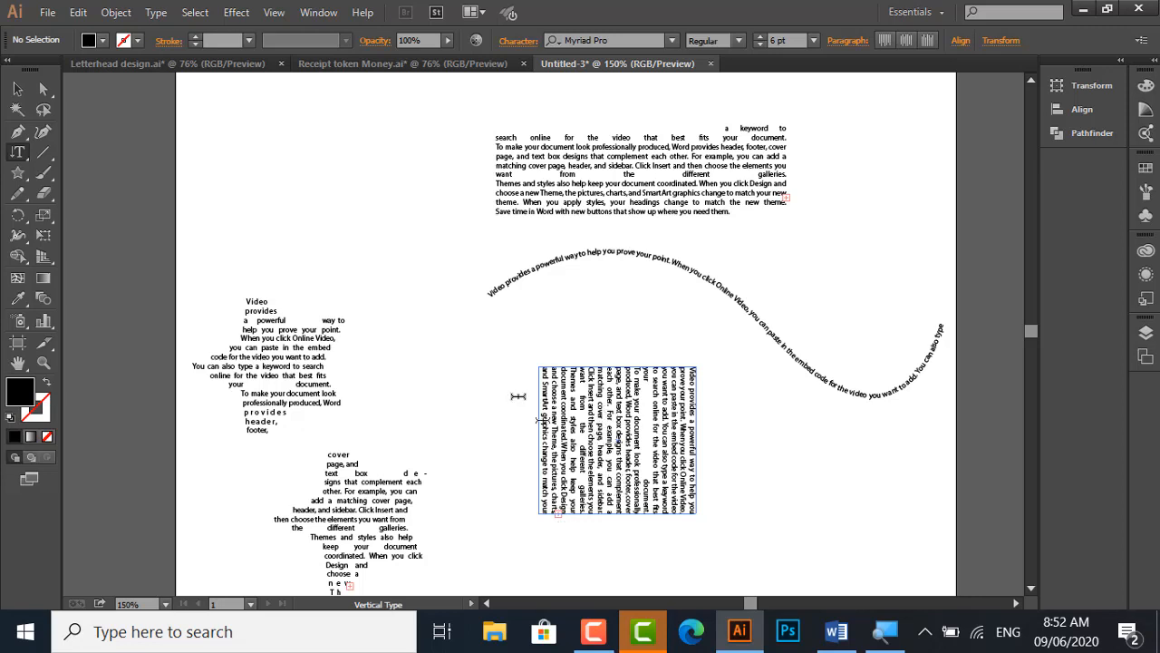
{"action": "left_click", "coordinate": [310, 109]}
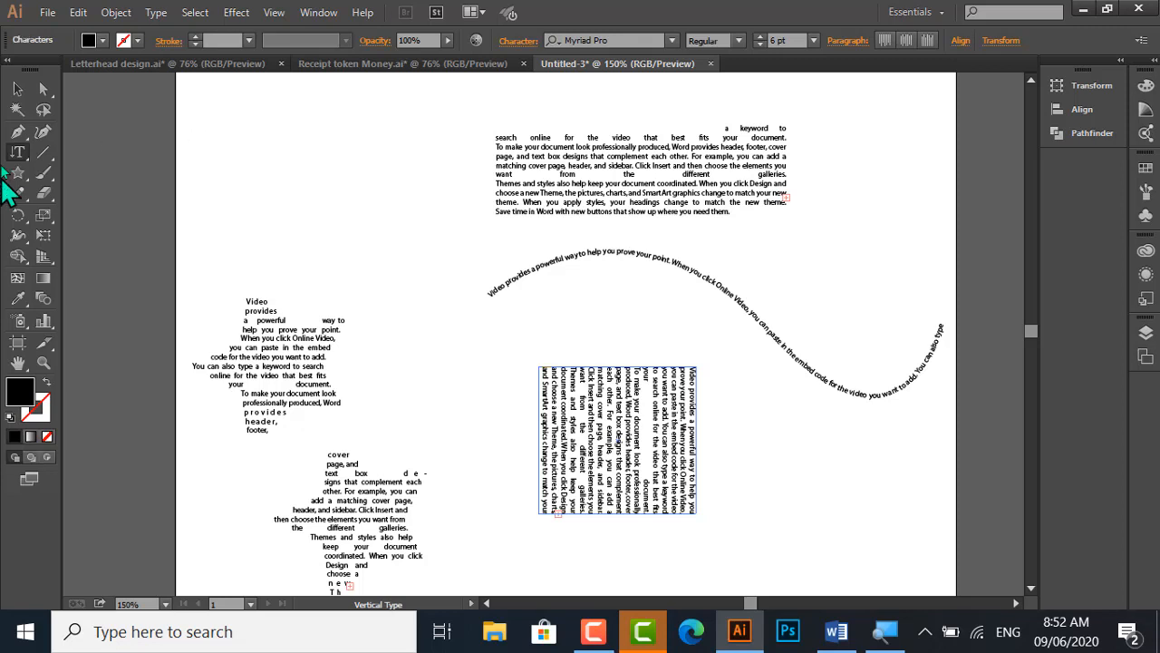
{"action": "left_click", "coordinate": [17, 89]}
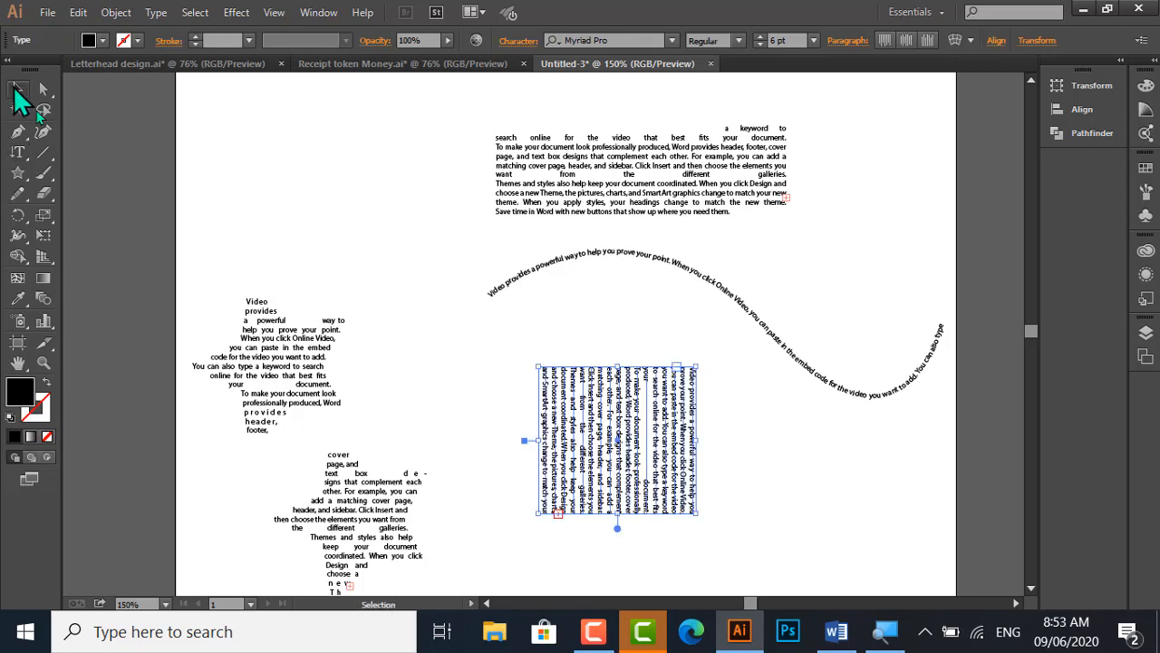
Paste the copied text as free vertical point type in the empty area above the first star
{"action": "left_click", "coordinate": [19, 152]}
{"action": "left_click", "coordinate": [249, 110]}
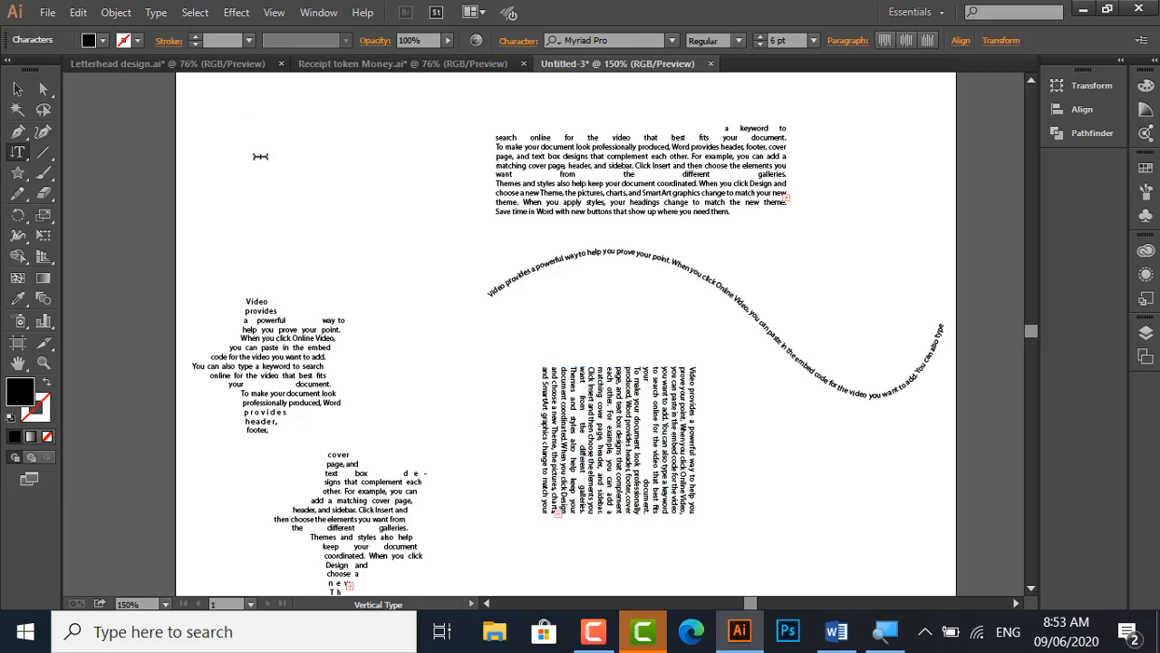
{"action": "key", "text": "Escape"}
{"action": "key", "text": "ctrl+v"}
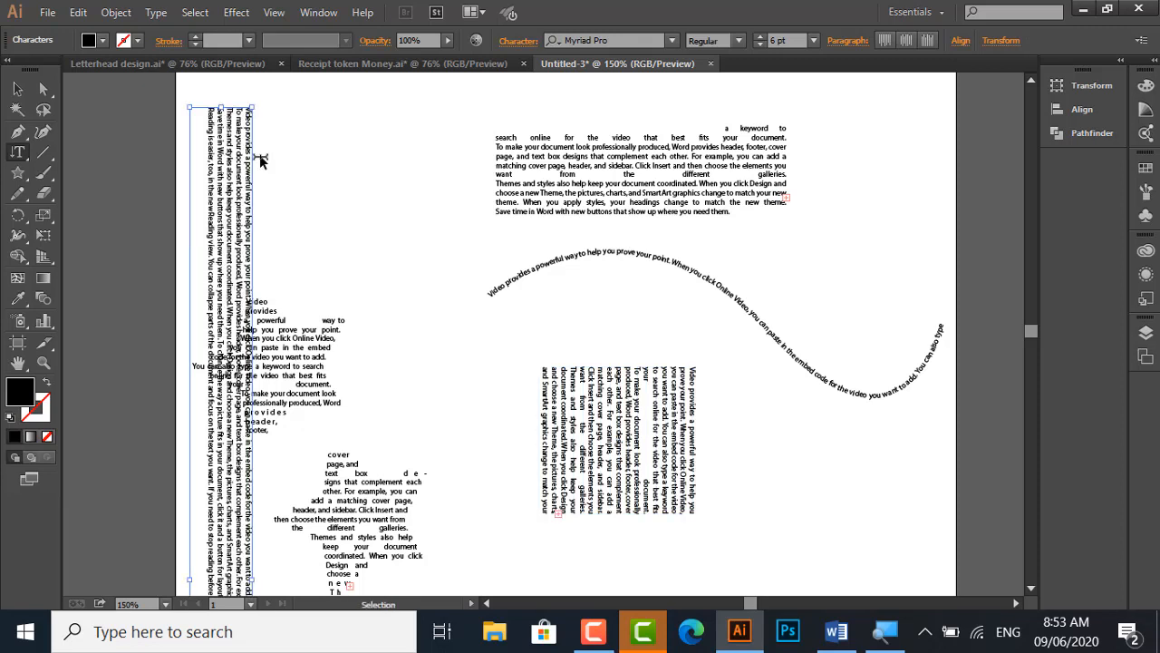
Move the free vertical text off the stars to just beside the start of the curved text and deselect it
{"action": "left_click", "coordinate": [16, 88]}
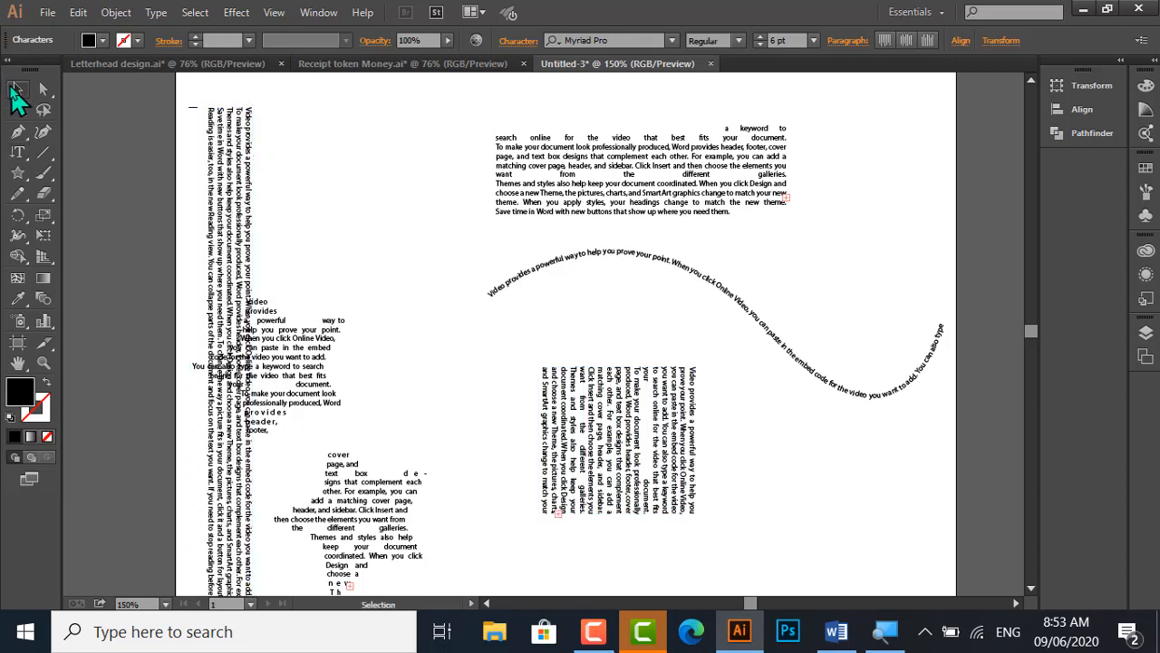
{"action": "left_click", "coordinate": [246, 217]}
{"action": "left_click_drag", "start_coordinate": [242, 220], "coordinate": [470, 191]}
{"action": "left_click", "coordinate": [536, 331]}
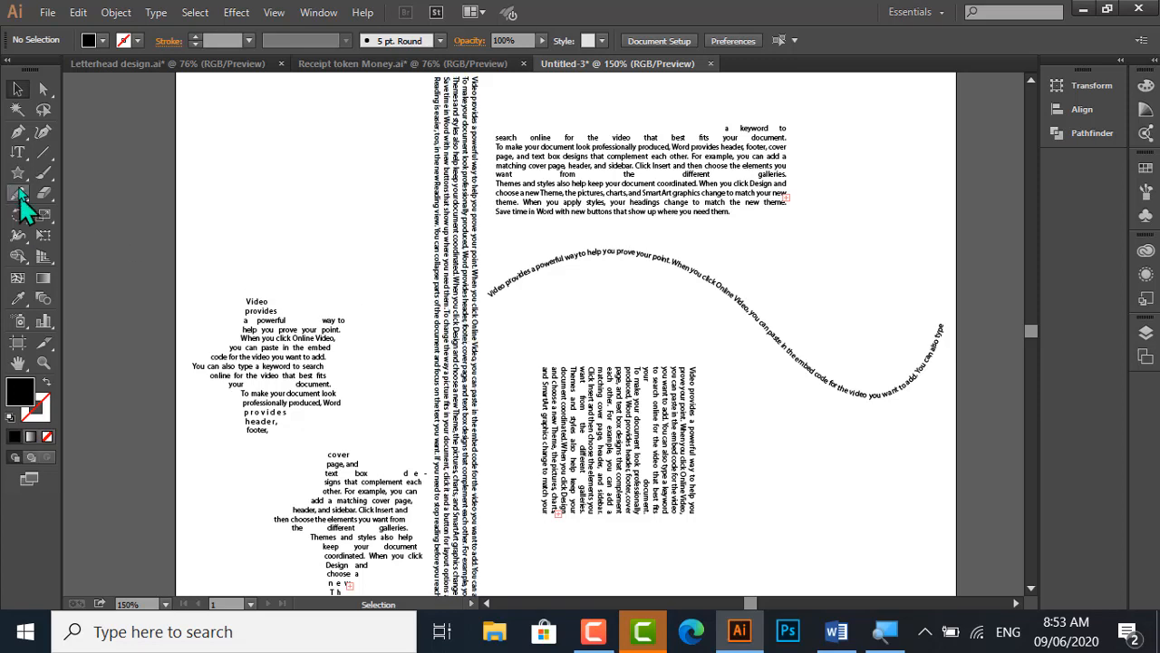
Activate the Vertical Area Type tool, and return to the Selection tool once the vertical text is placed
{"action": "left_click", "coordinate": [18, 154]}
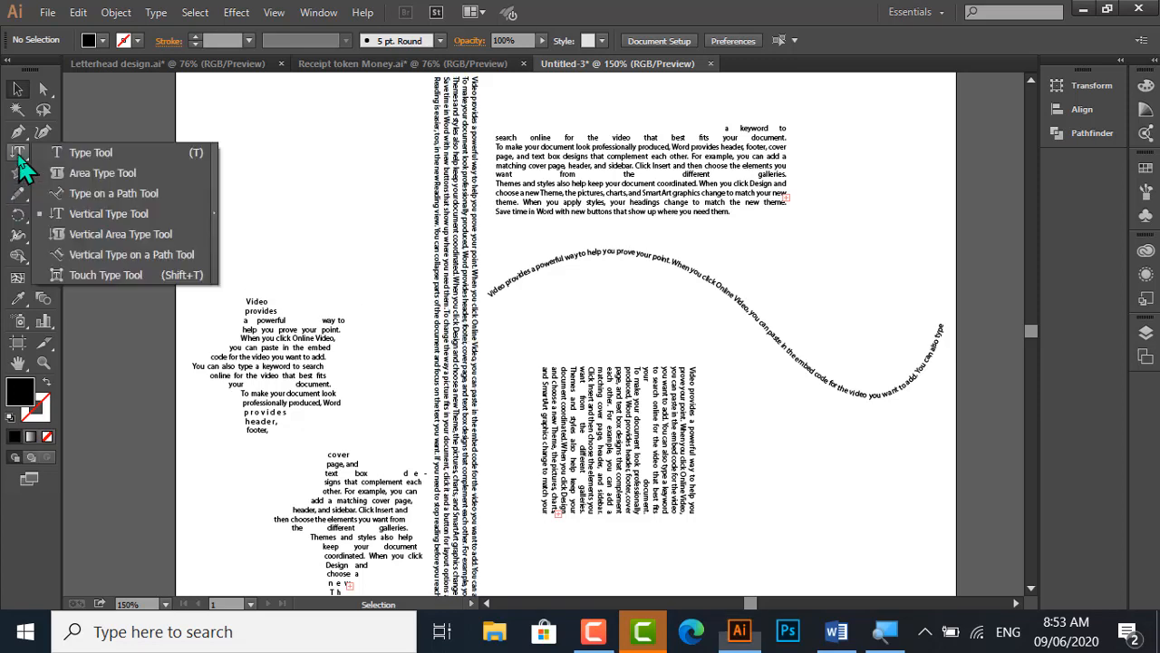
{"action": "left_click", "coordinate": [89, 238]}
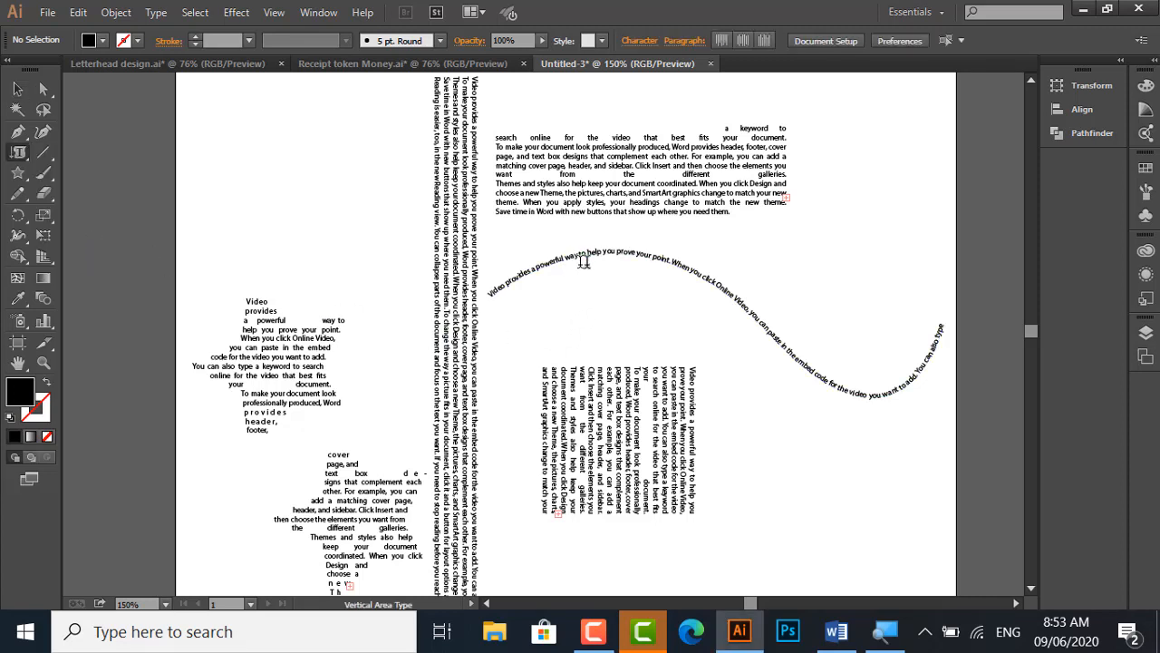
{"action": "left_click", "coordinate": [17, 151]}
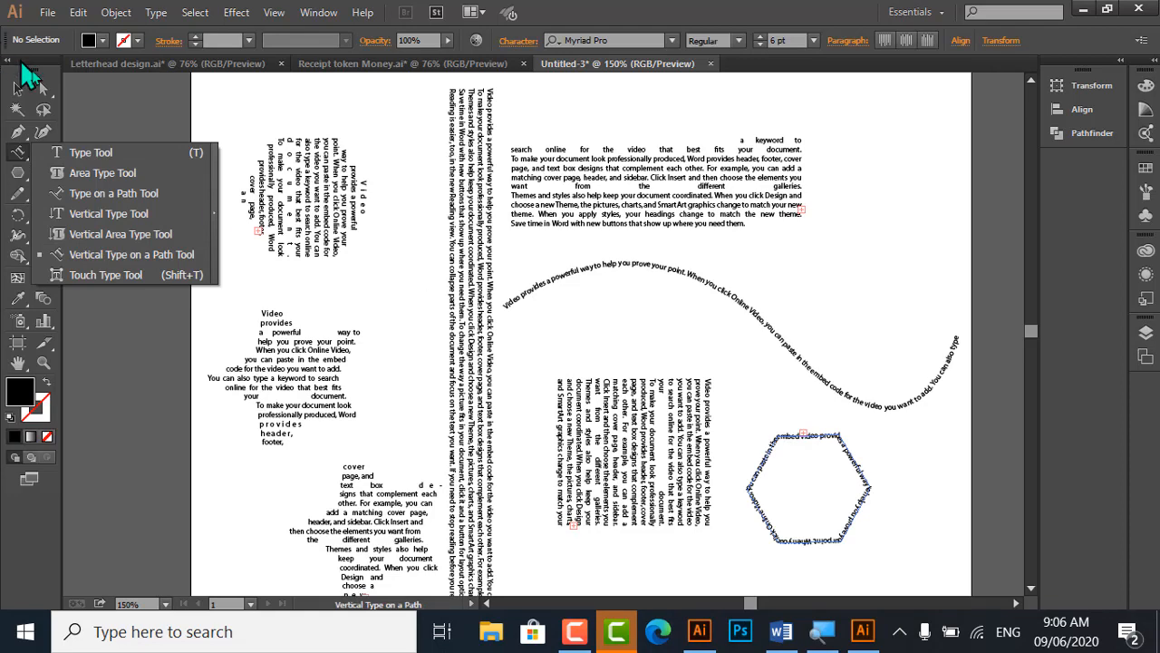
{"action": "left_click", "coordinate": [15, 88]}
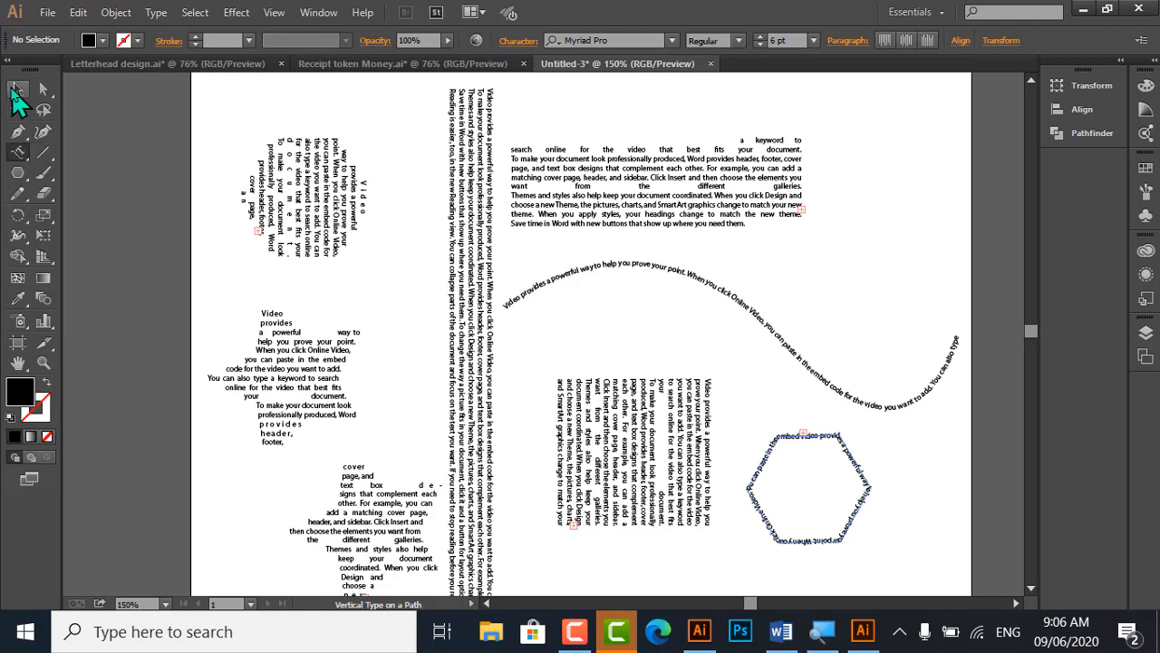
Switch to the other Illustrator window and place placeholder text along the wavy path with the Vertical Type on a Path tool
{"action": "left_click", "coordinate": [862, 632]}
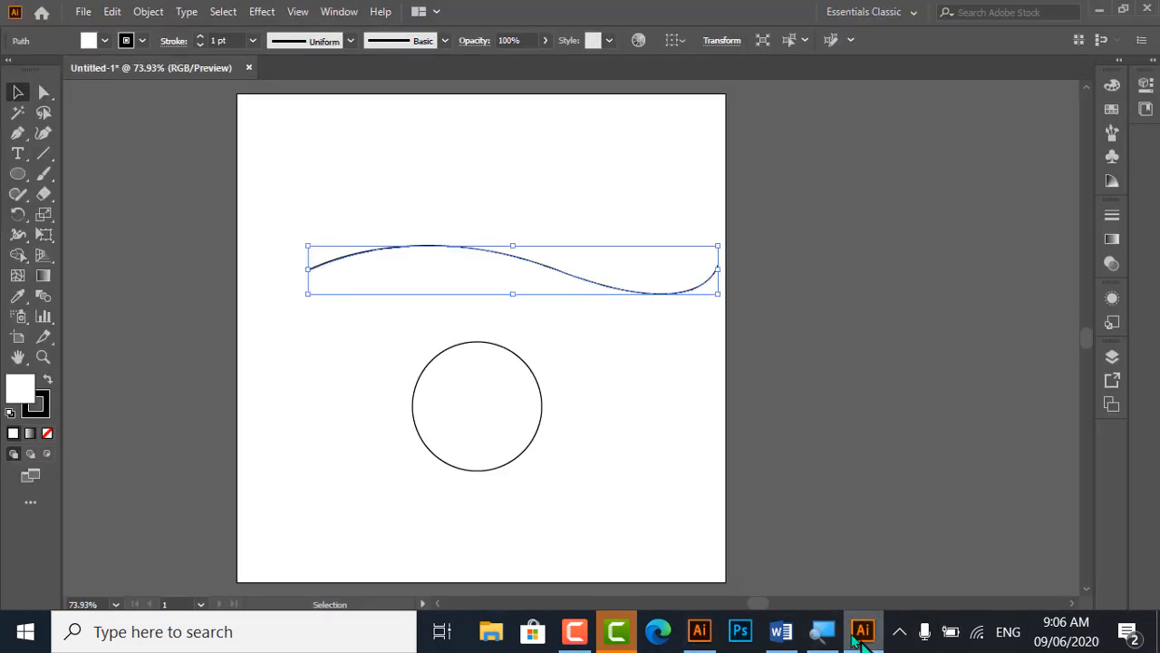
{"action": "left_click", "coordinate": [407, 215]}
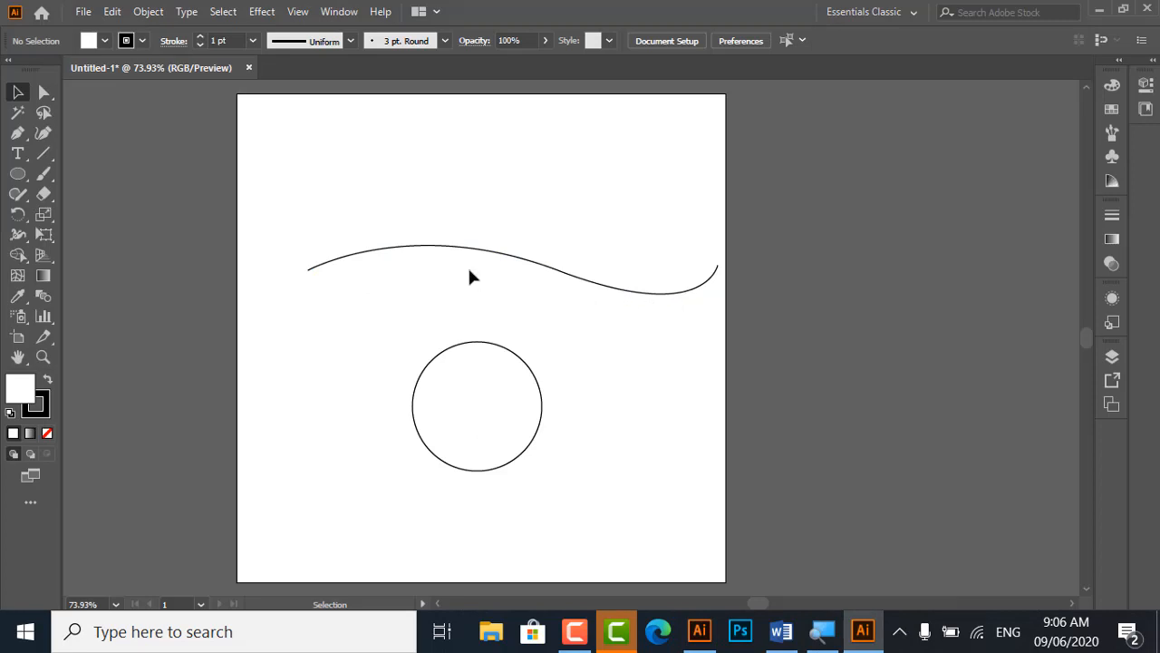
{"action": "left_click", "coordinate": [20, 159]}
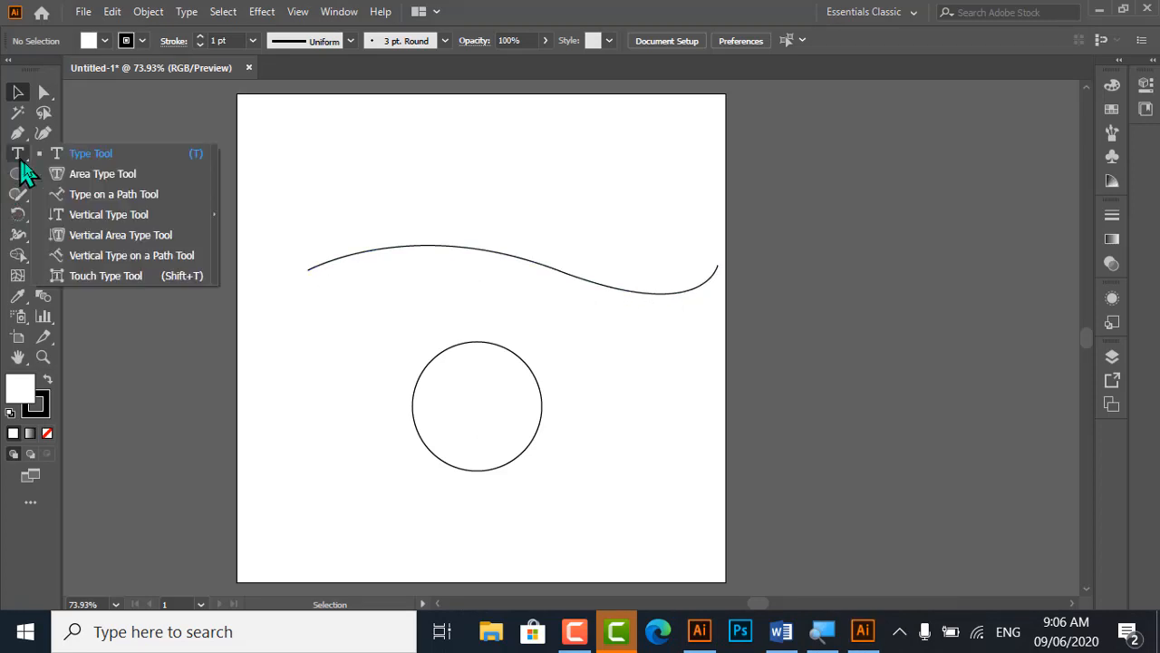
{"action": "left_click", "coordinate": [143, 256]}
{"action": "left_click", "coordinate": [326, 258]}
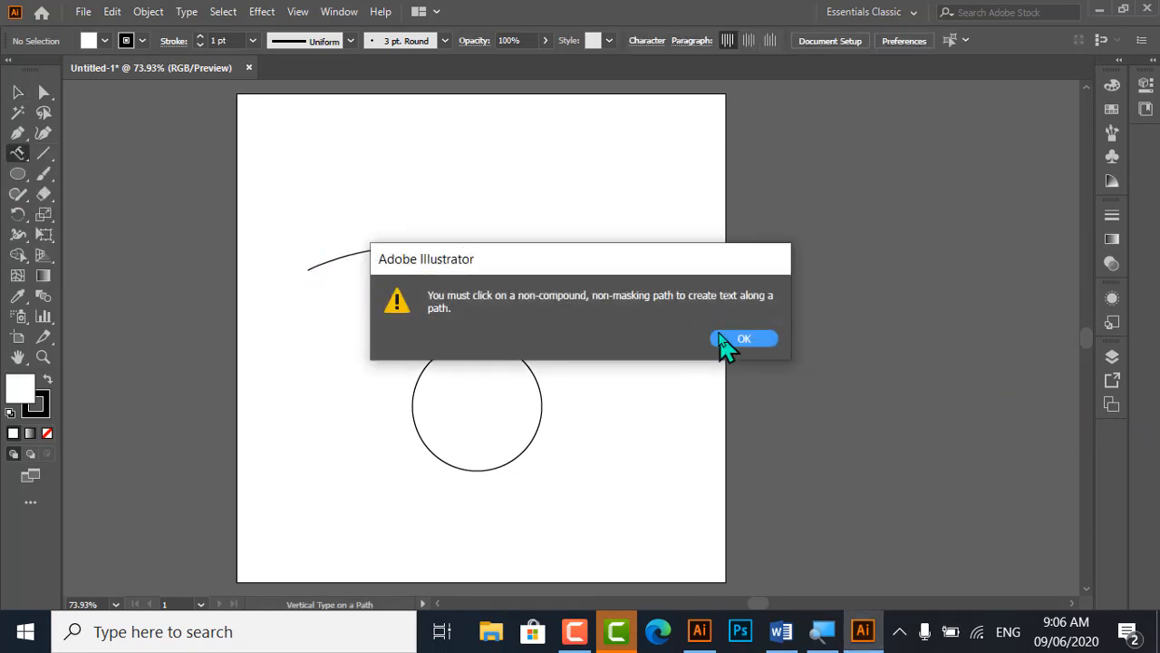
{"action": "left_click", "coordinate": [733, 339]}
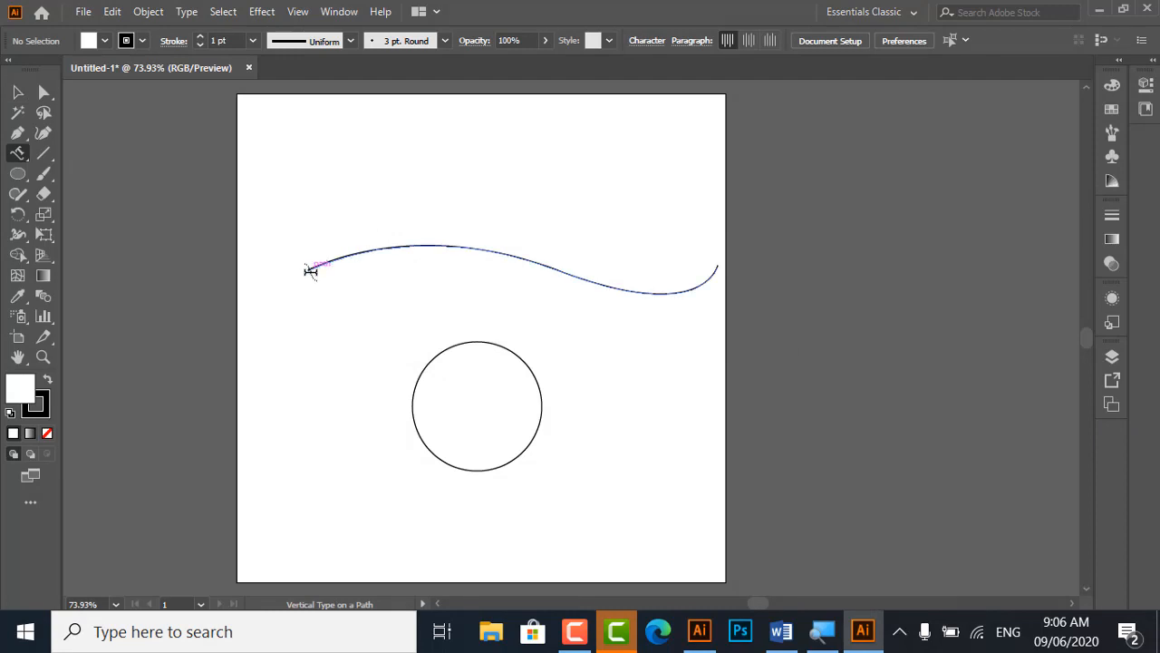
{"action": "left_click", "coordinate": [308, 269]}
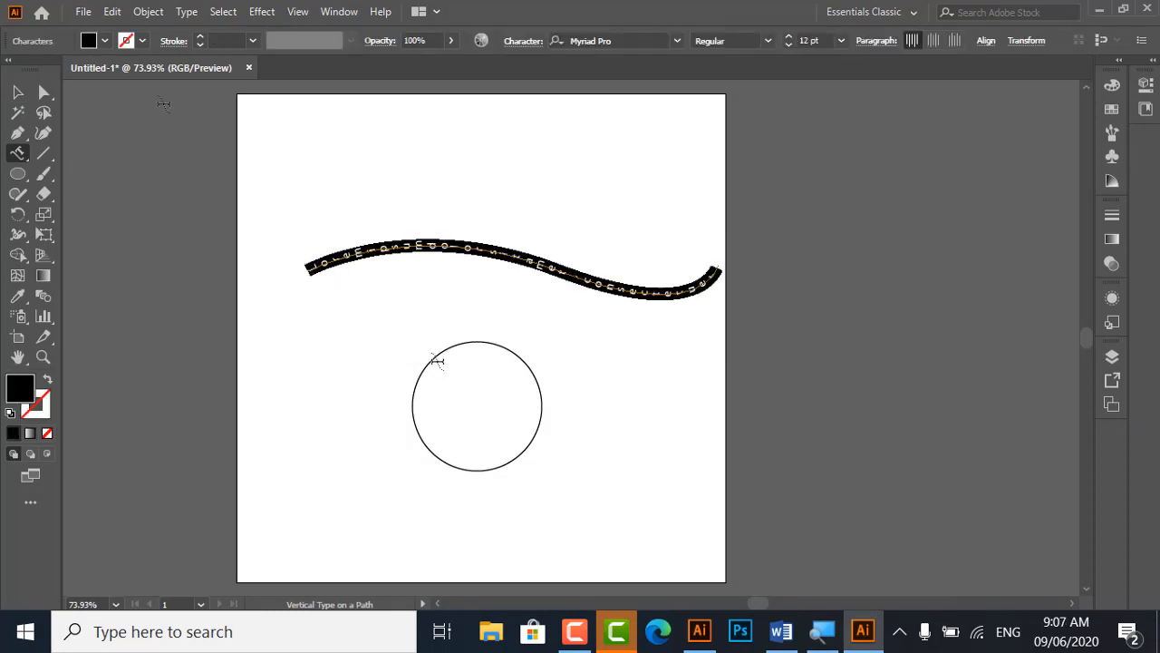
{"action": "left_click", "coordinate": [18, 91]}
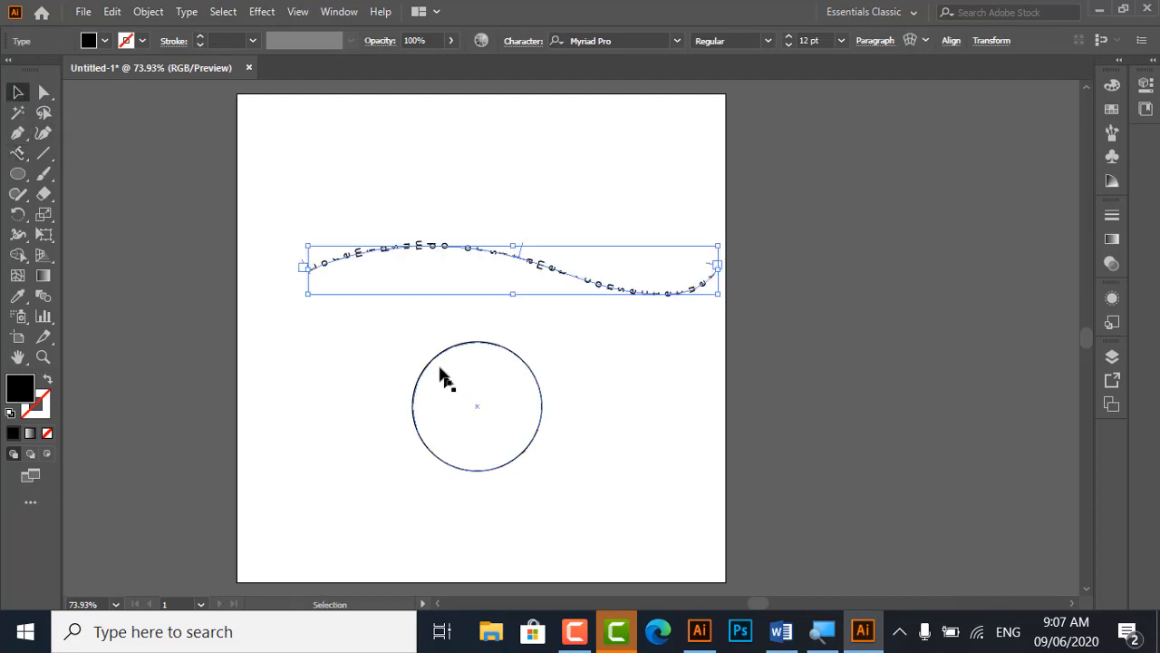
Place vertical placeholder text around the circle's path with the Vertical Type on a Path tool and deselect it
{"action": "left_click", "coordinate": [432, 364]}
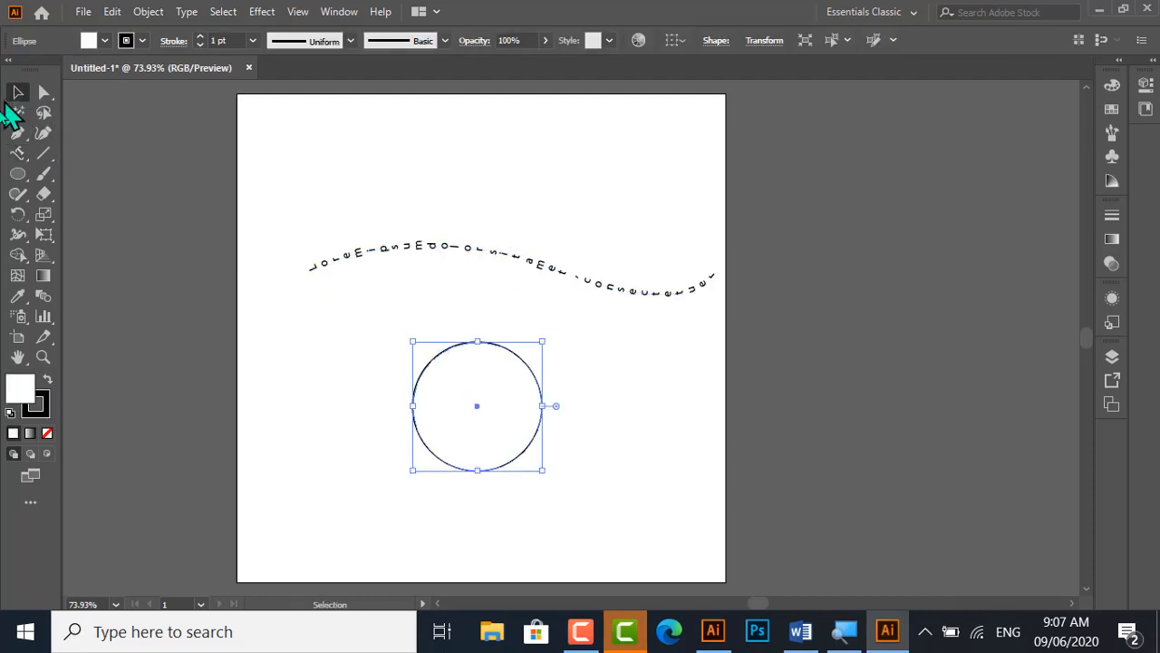
{"action": "left_click", "coordinate": [17, 155]}
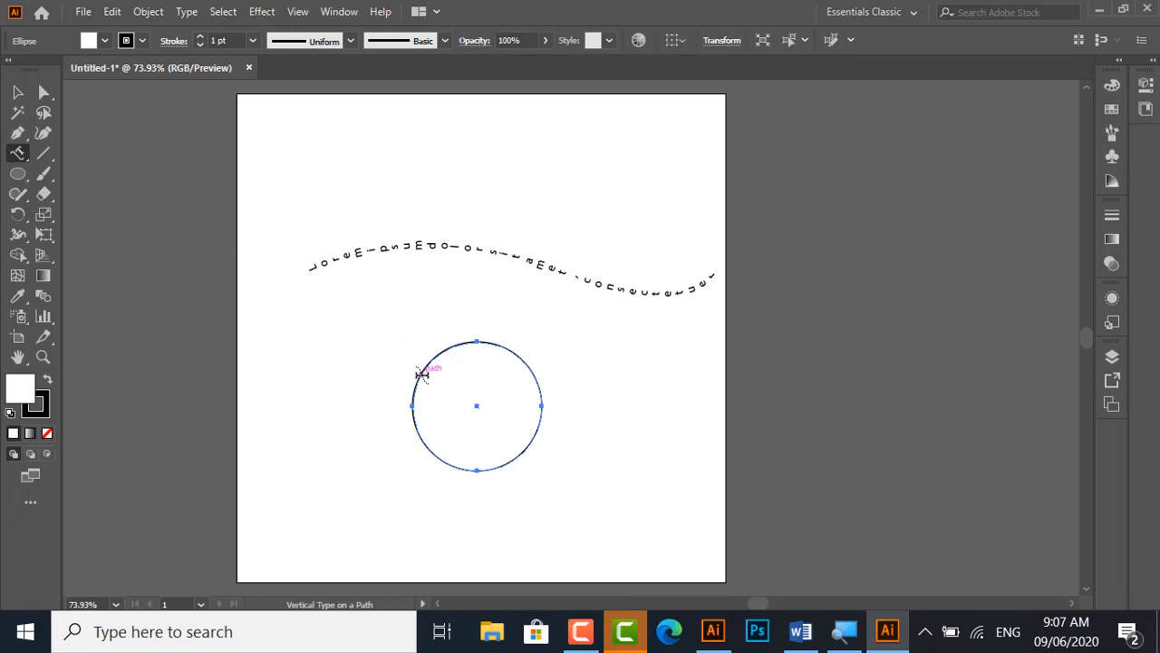
{"action": "left_click", "coordinate": [422, 374]}
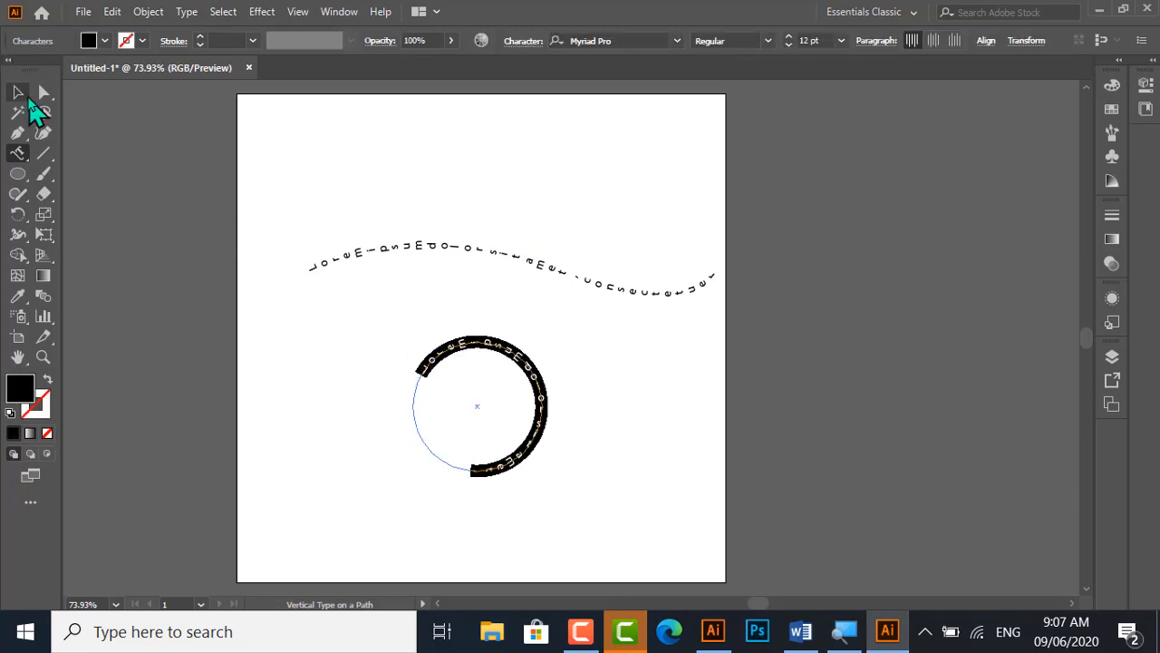
{"action": "left_click", "coordinate": [17, 91]}
{"action": "left_click", "coordinate": [383, 190]}
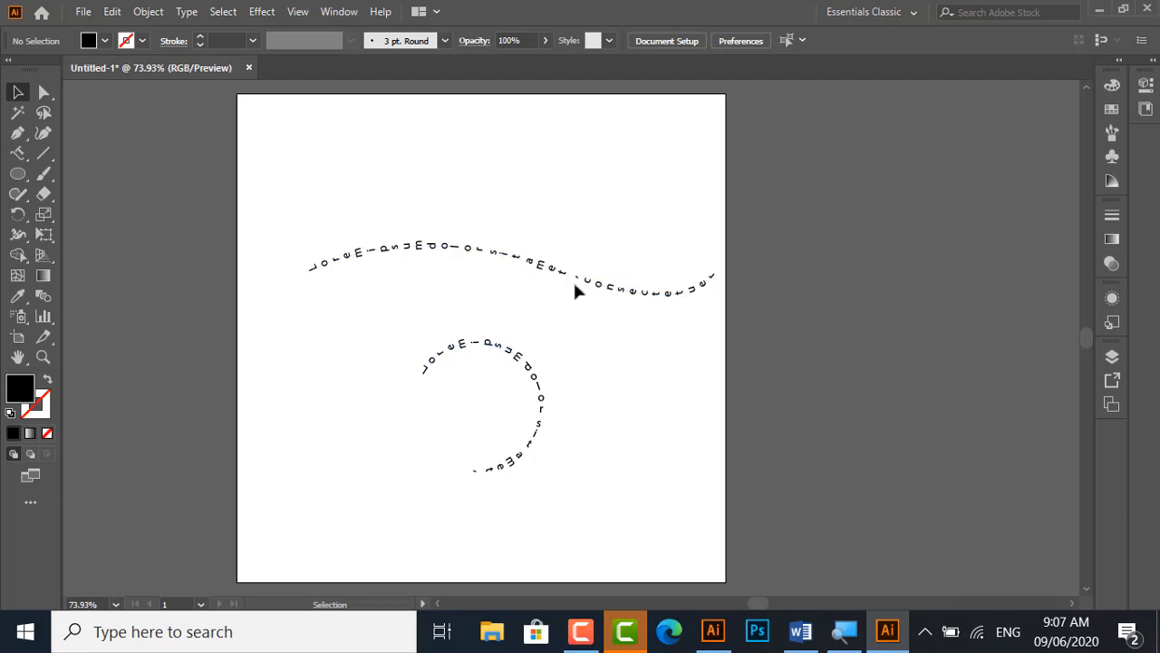
Move the wavy text higher on the artboard and the circular text up to just beneath it
{"action": "left_click_drag", "start_coordinate": [576, 290], "coordinate": [554, 203]}
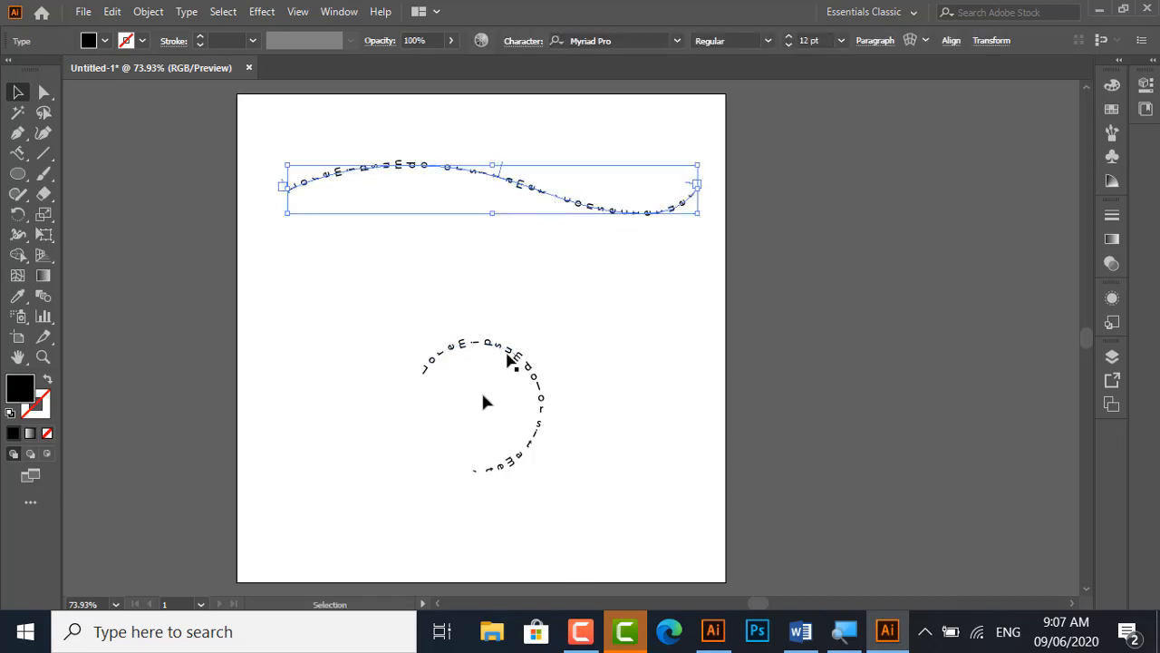
{"action": "left_click_drag", "start_coordinate": [492, 344], "coordinate": [427, 191]}
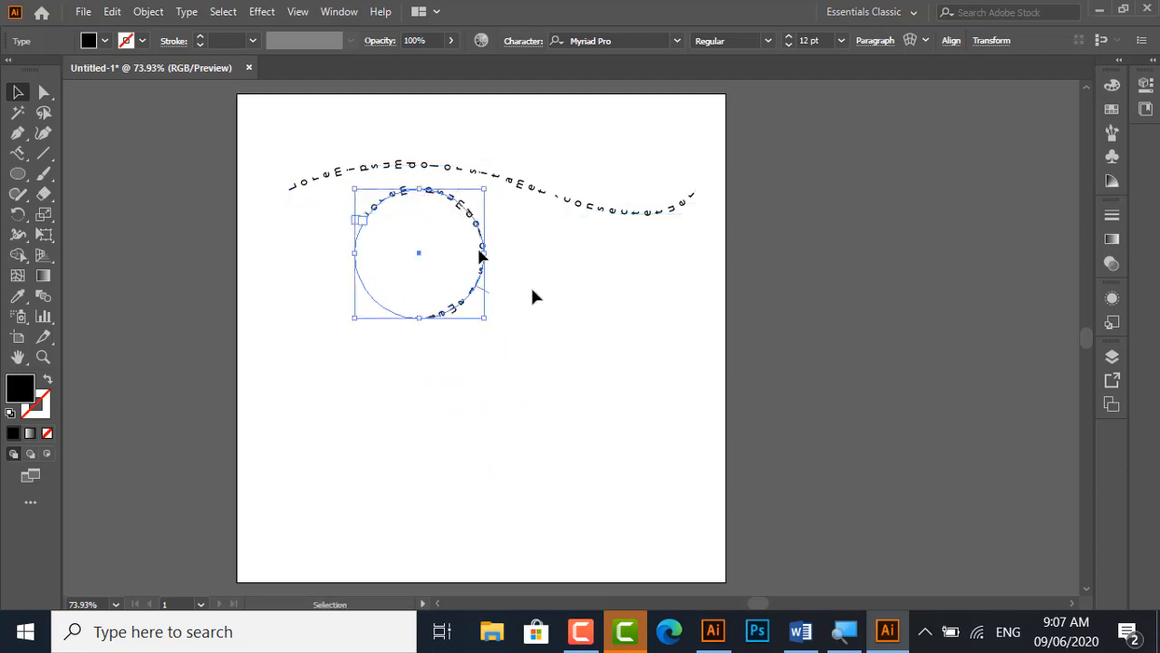
{"action": "left_click", "coordinate": [20, 173]}
{"action": "left_click", "coordinate": [20, 154]}
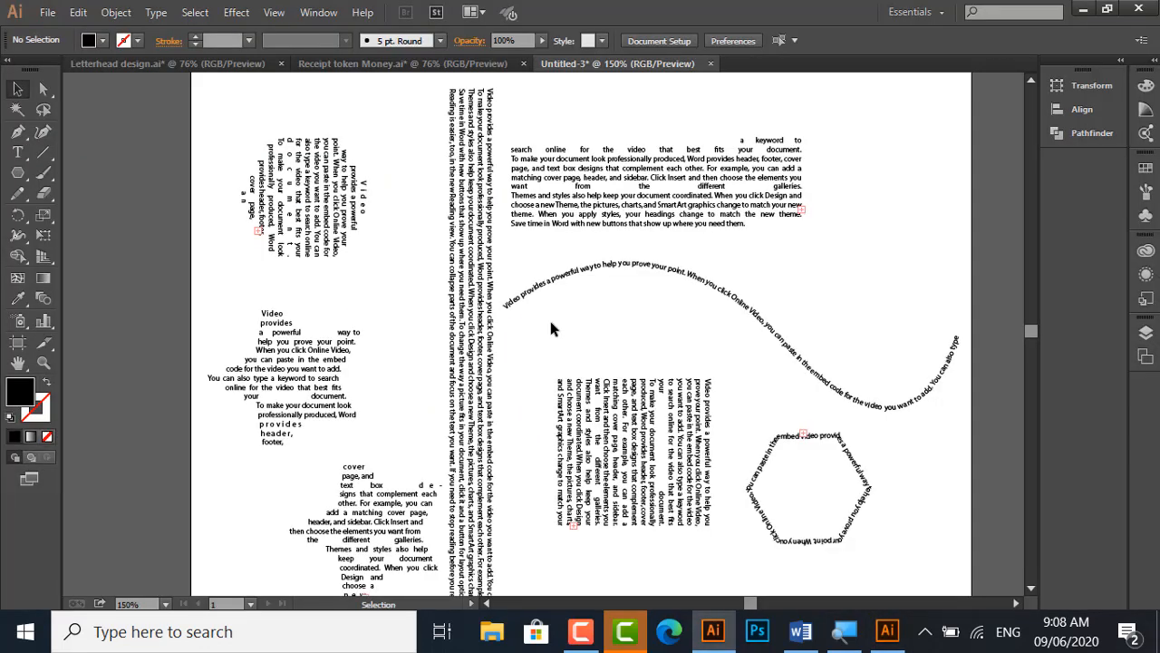
{"action": "left_click", "coordinate": [14, 156]}
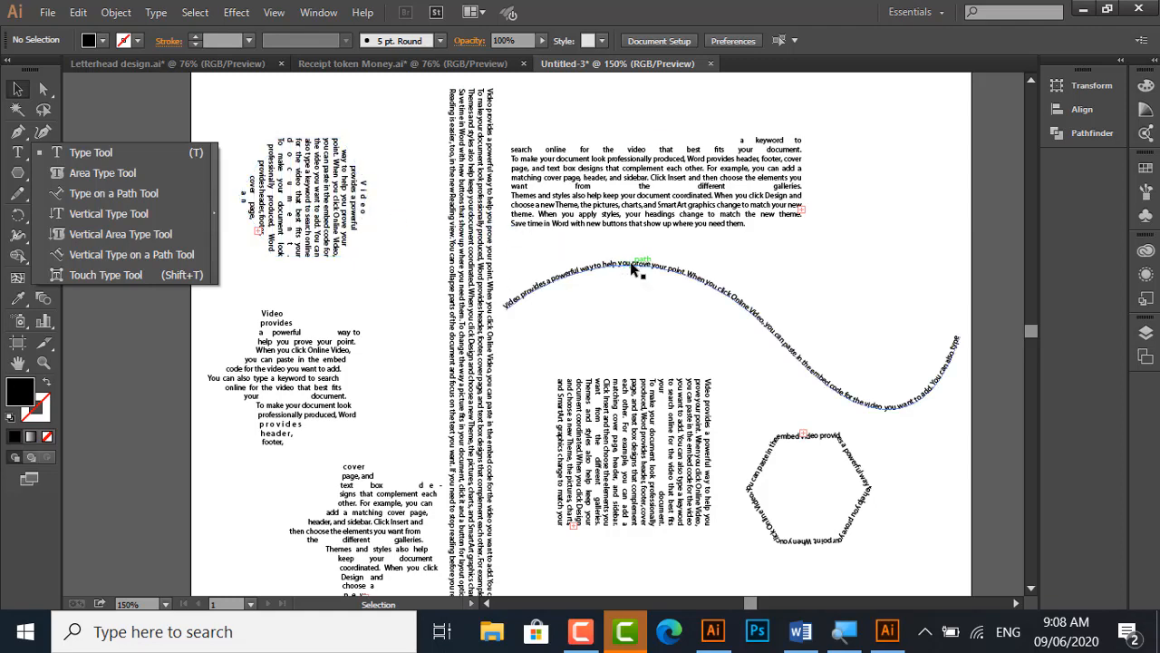
{"action": "key", "text": "super"}
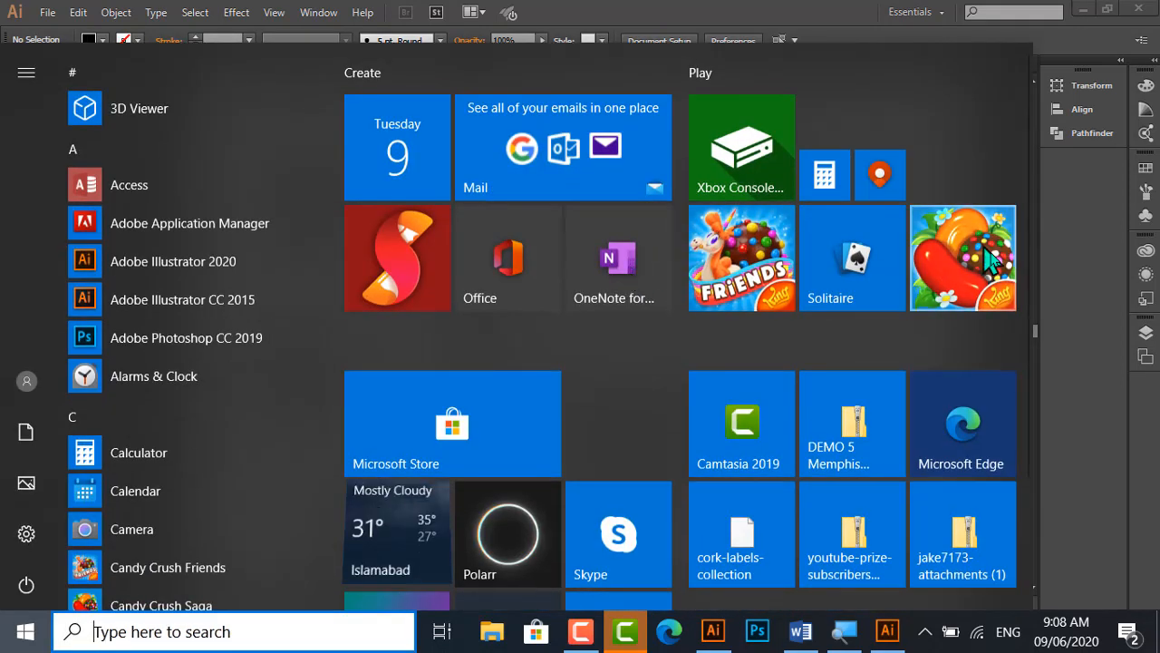
{"action": "left_click", "coordinate": [1067, 256]}
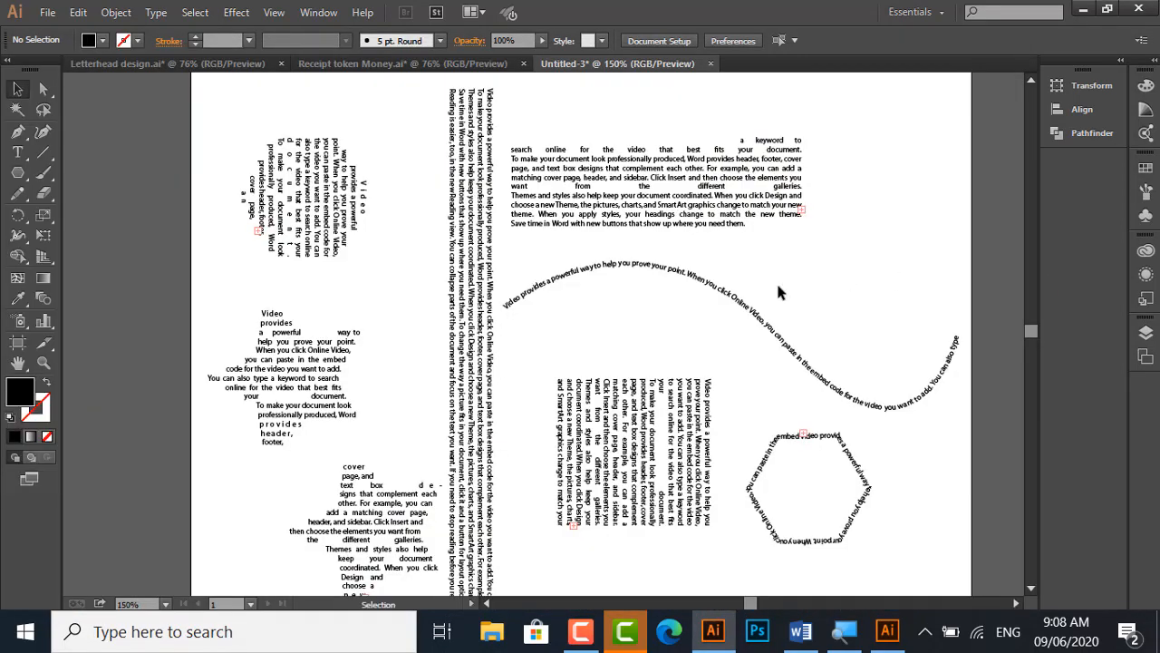
Use the Touch Type tool to lift the W of "When" above the curved text, then deselect it
{"action": "scroll", "coordinate": [739, 308], "scroll_direction": "up", "scroll_amount": 4}
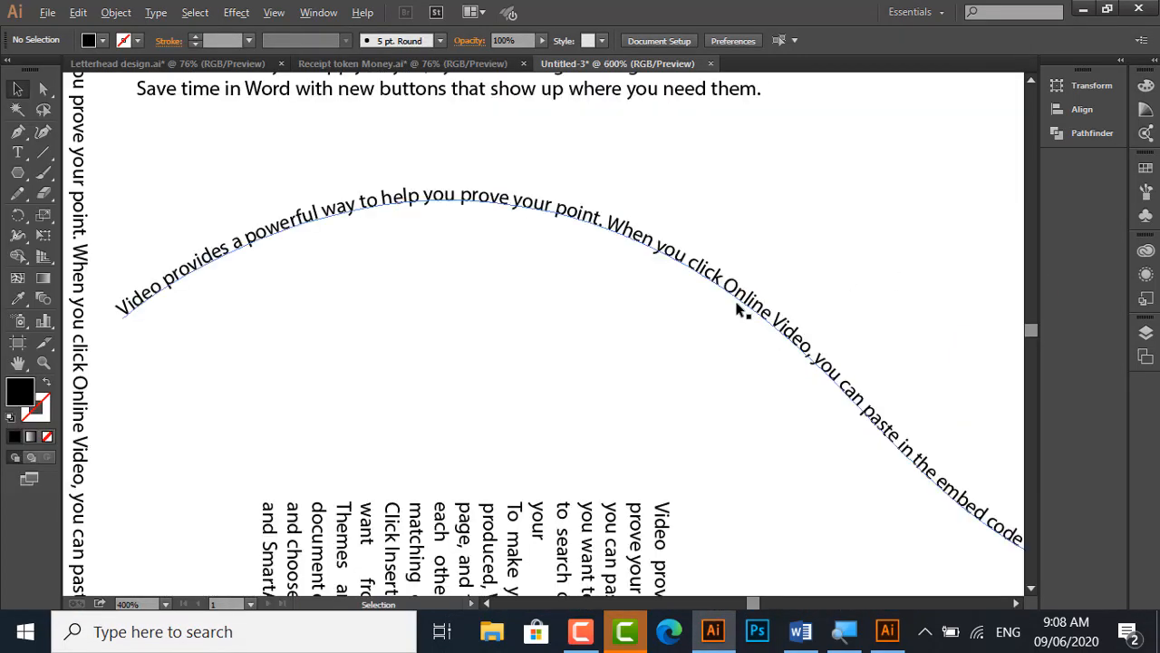
{"action": "left_click", "coordinate": [682, 270]}
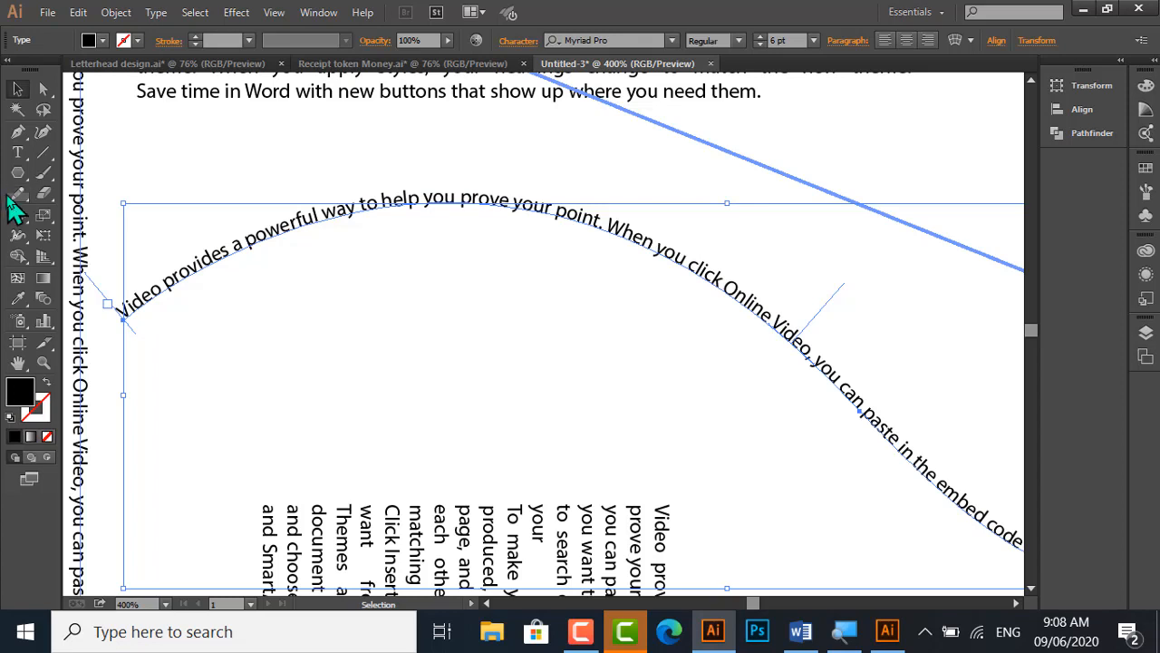
{"action": "left_click_drag", "start_coordinate": [18, 152], "coordinate": [102, 275]}
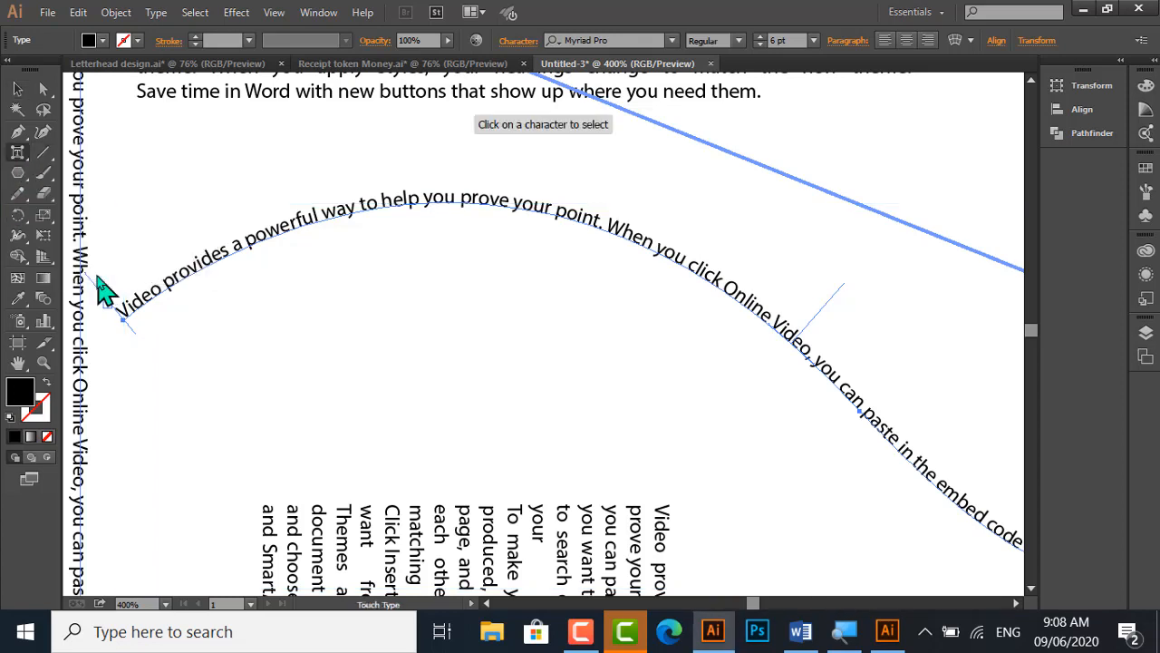
{"action": "left_click", "coordinate": [596, 225]}
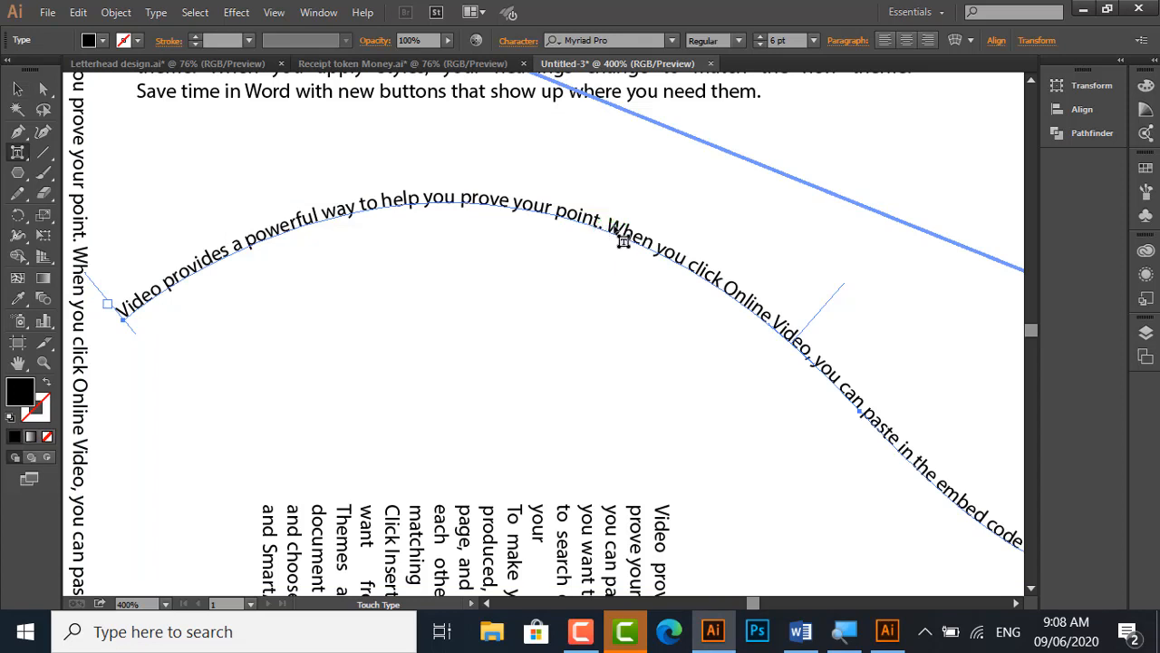
{"action": "left_click", "coordinate": [624, 240]}
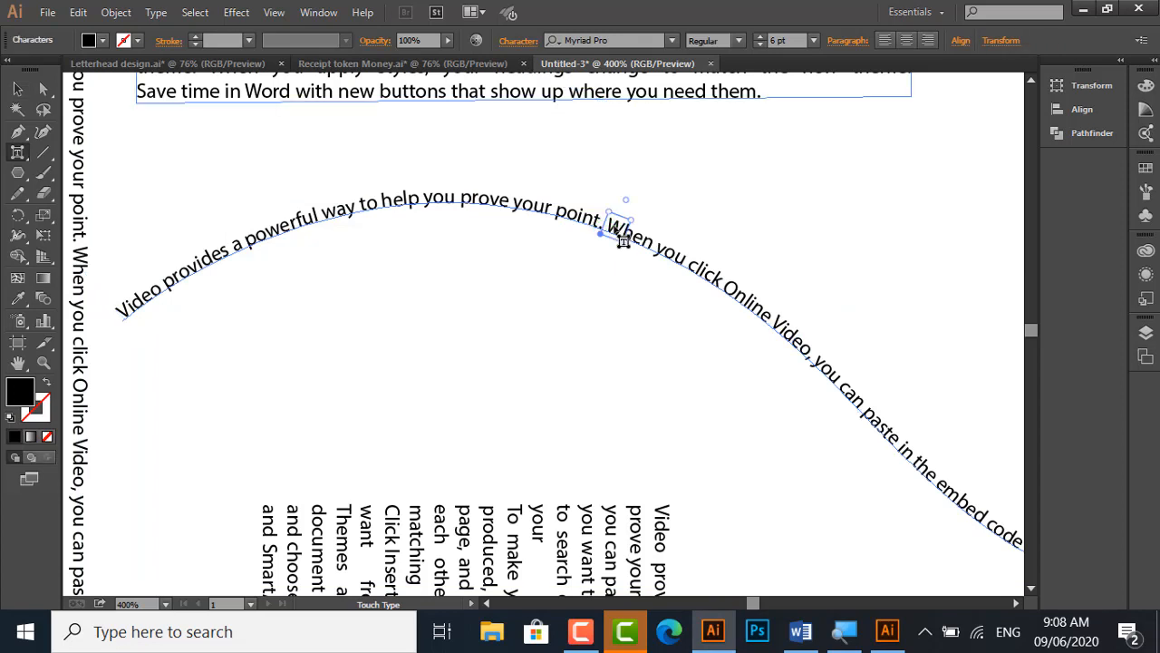
{"action": "left_click_drag", "start_coordinate": [623, 240], "coordinate": [627, 214]}
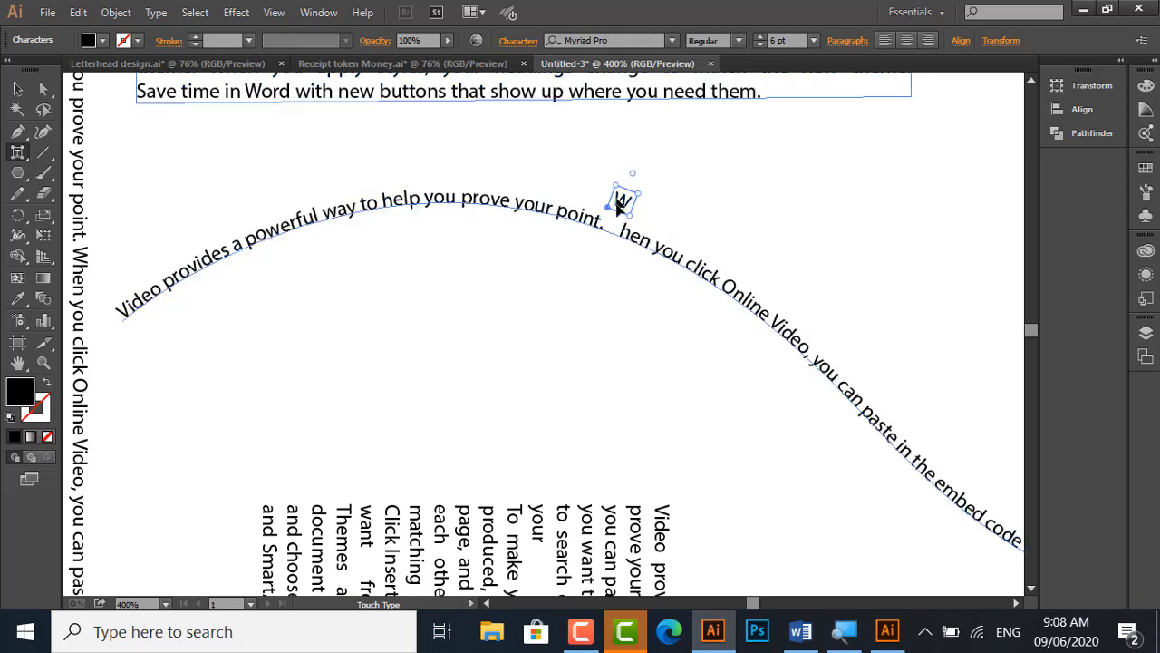
{"action": "left_click", "coordinate": [596, 287]}
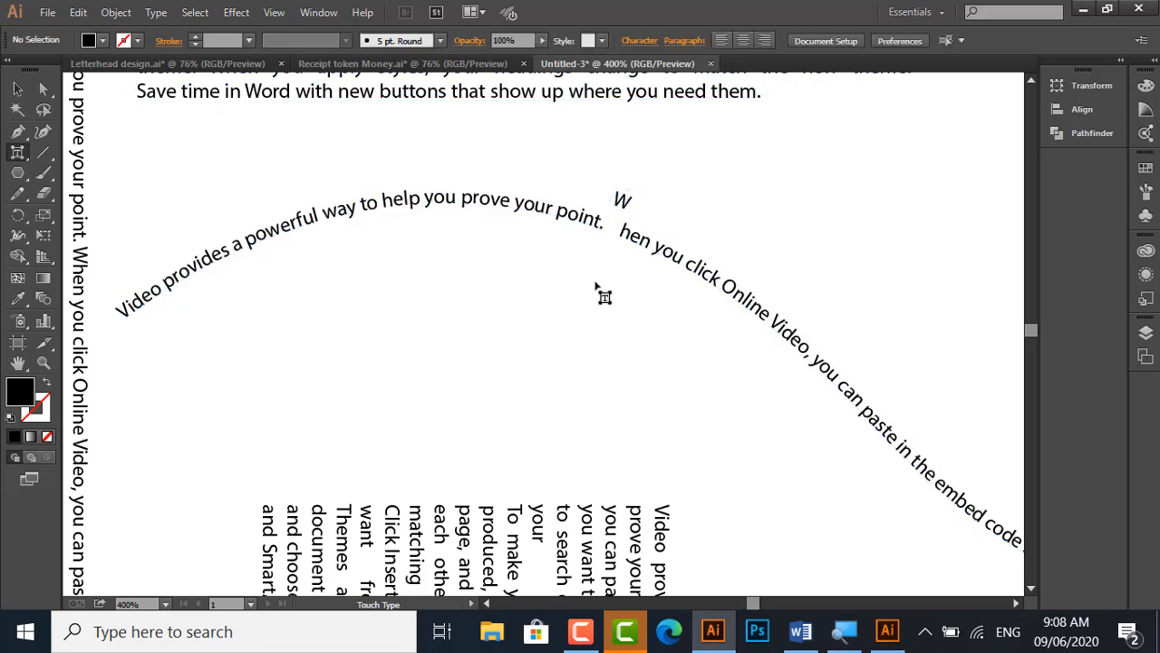
Pull the y of "your", the y of "way" and the s of "provides" below the curve with the Touch Type tool
{"action": "left_click", "coordinate": [525, 221]}
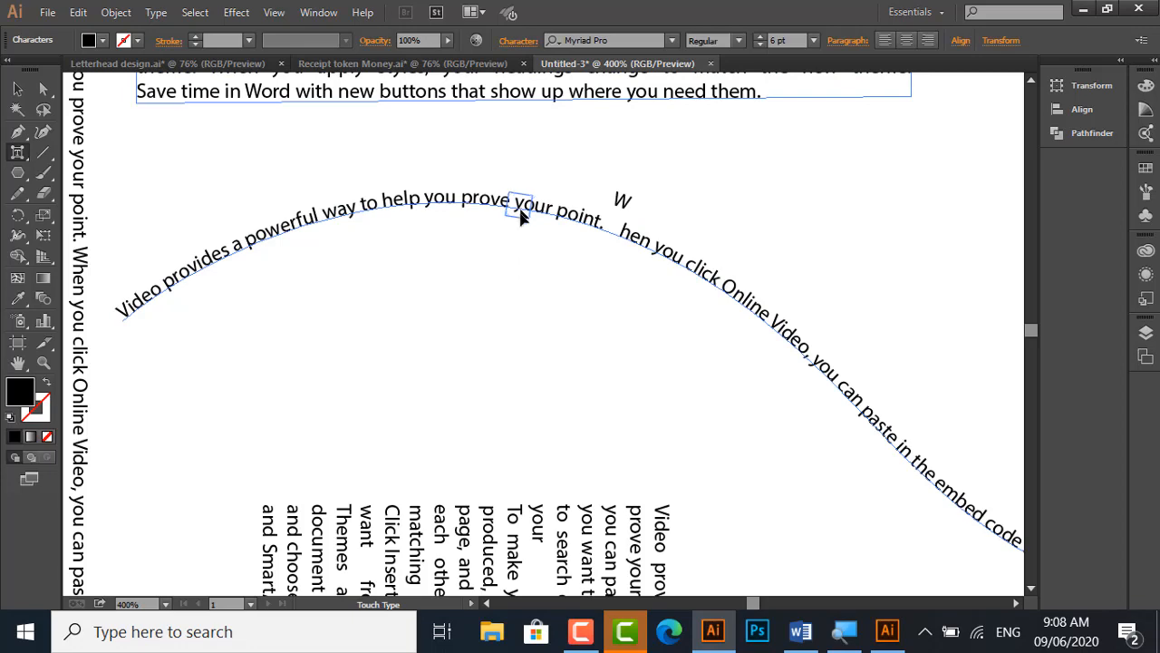
{"action": "left_click_drag", "start_coordinate": [521, 216], "coordinate": [519, 241]}
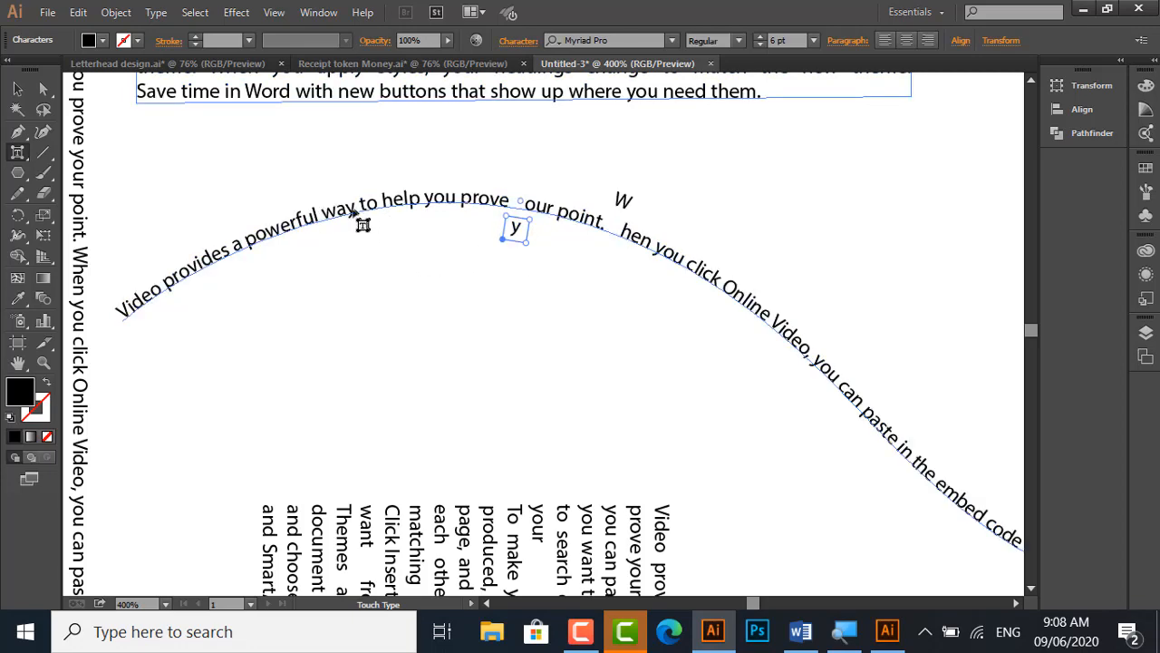
{"action": "left_click", "coordinate": [353, 214]}
{"action": "left_click_drag", "start_coordinate": [348, 215], "coordinate": [344, 247]}
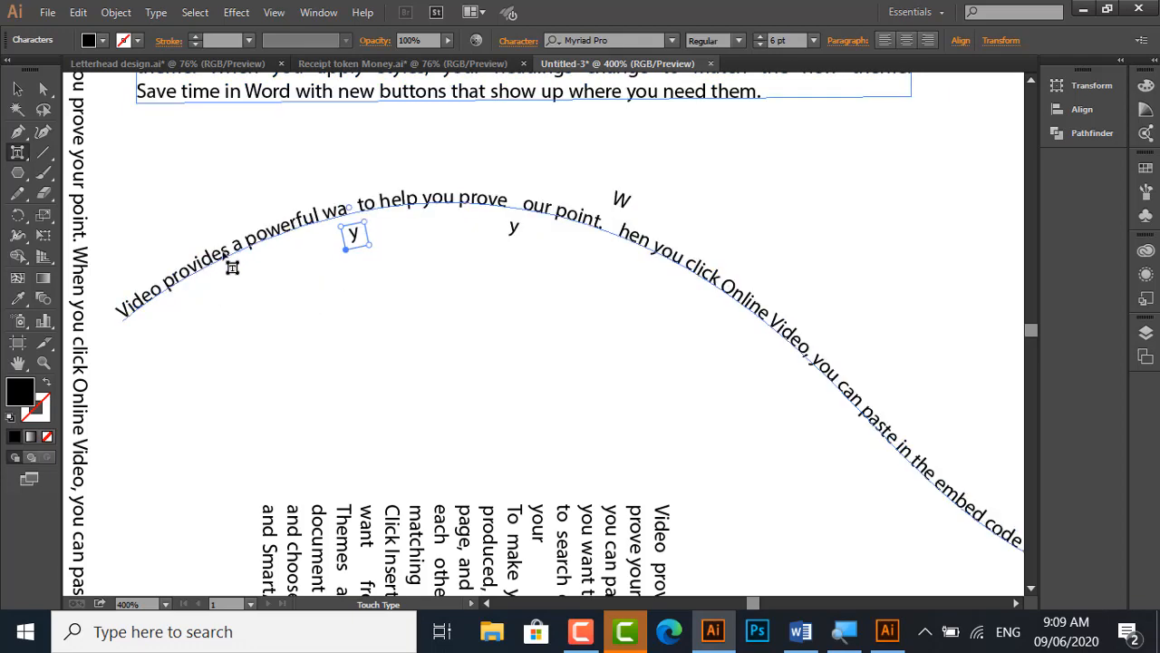
{"action": "left_click", "coordinate": [220, 257]}
{"action": "left_click_drag", "start_coordinate": [230, 259], "coordinate": [239, 350]}
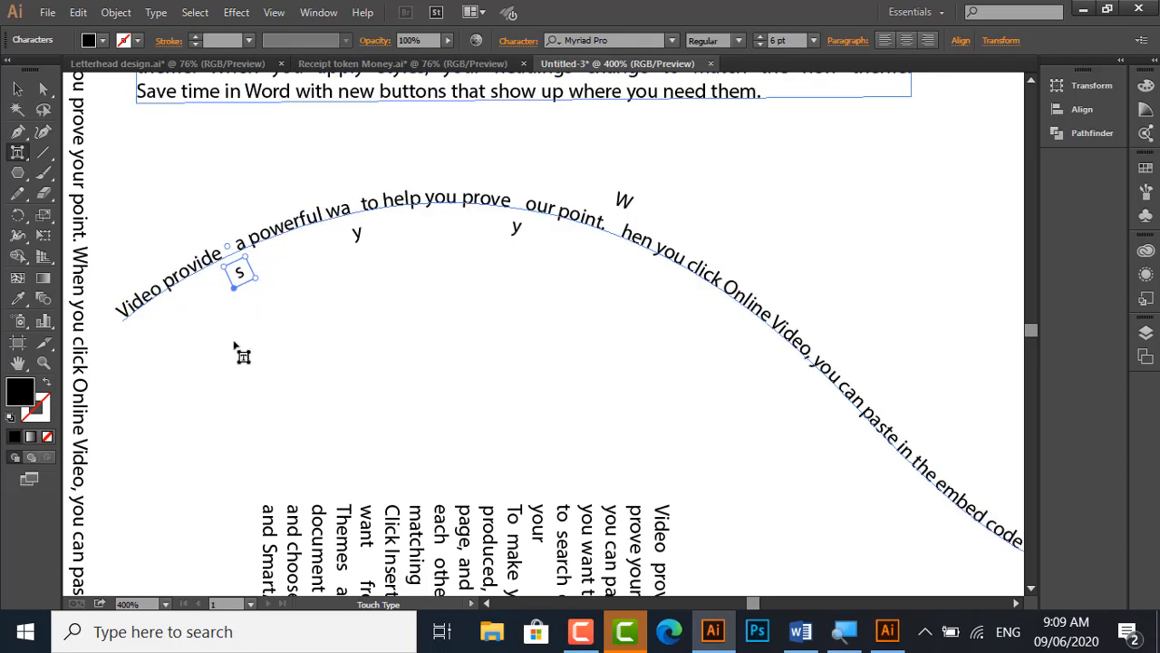